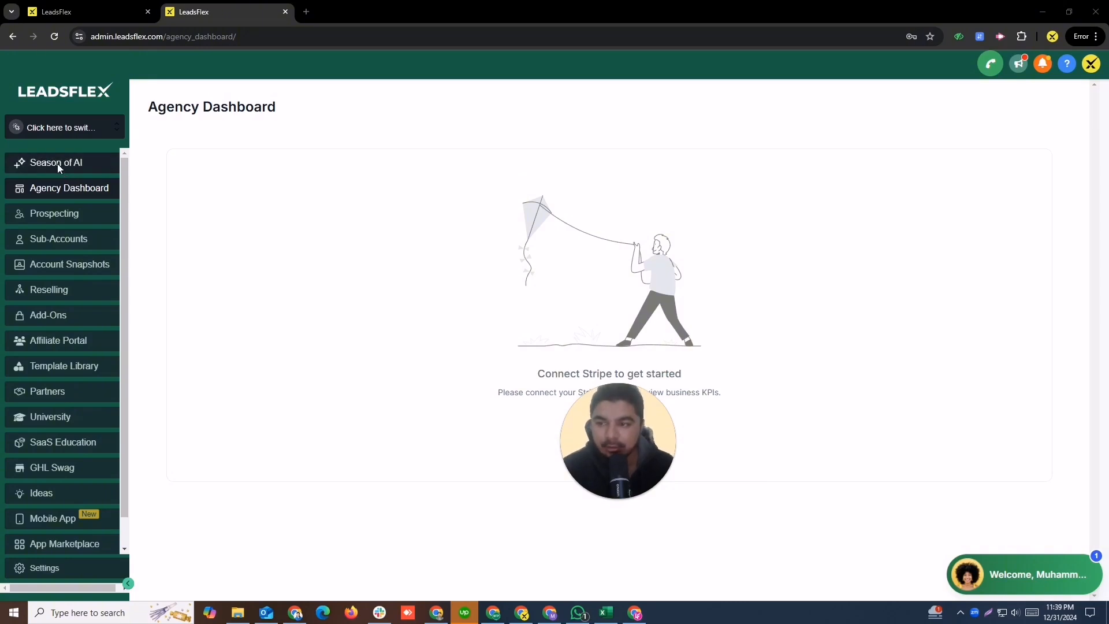
Step: Switch to the Test account sub-account and open its payment integrations
{"action": "left_click", "coordinate": [38, 127]}
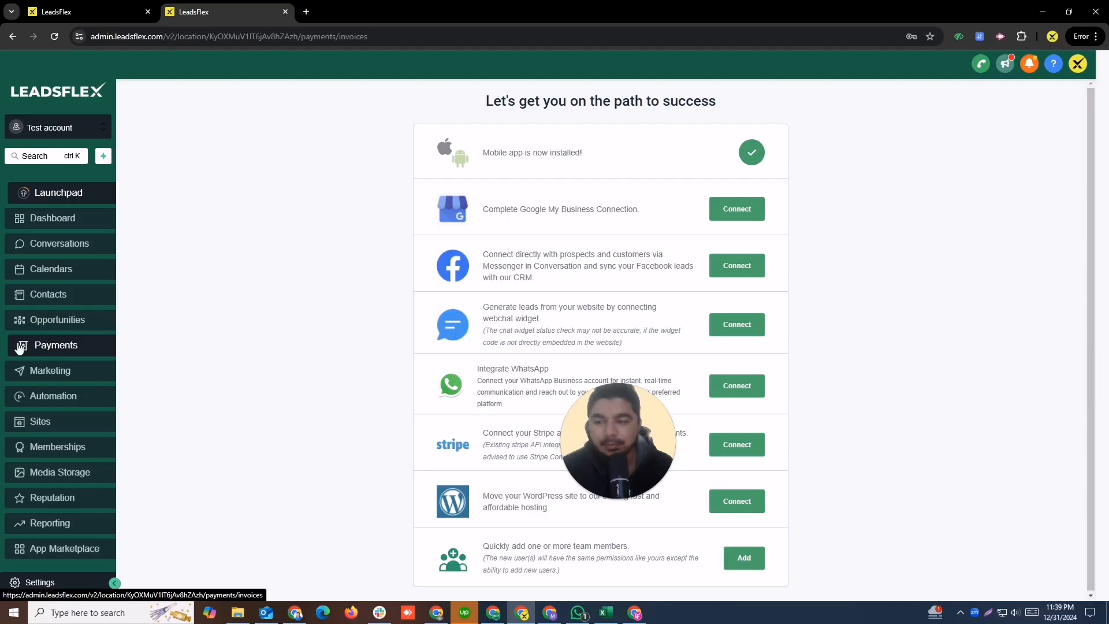
{"action": "left_click", "coordinate": [62, 345]}
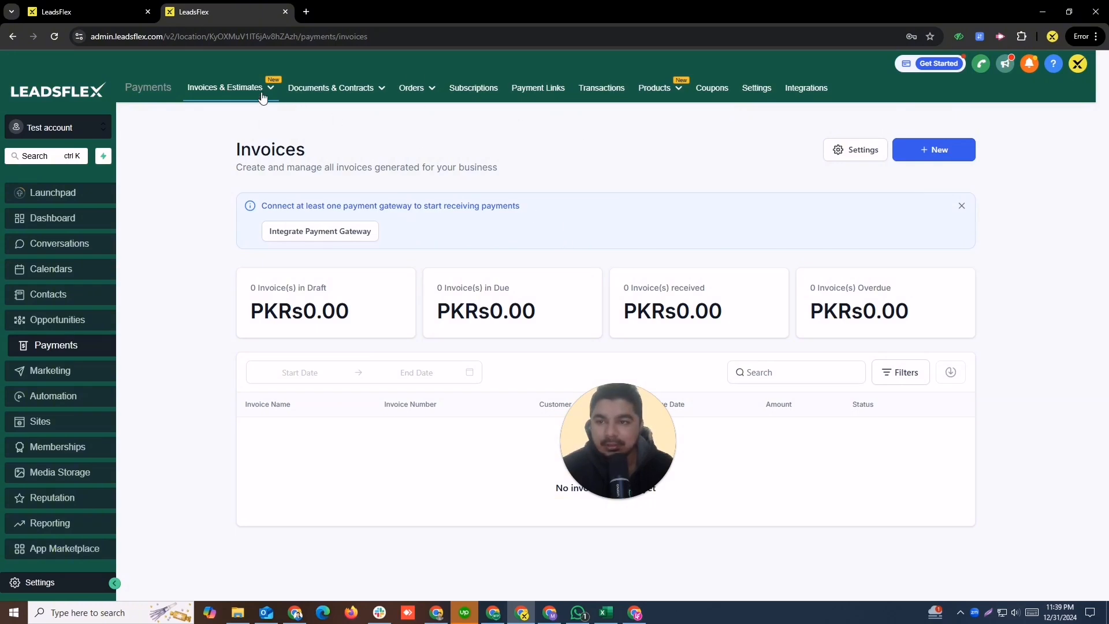
{"action": "left_click", "coordinate": [811, 87]}
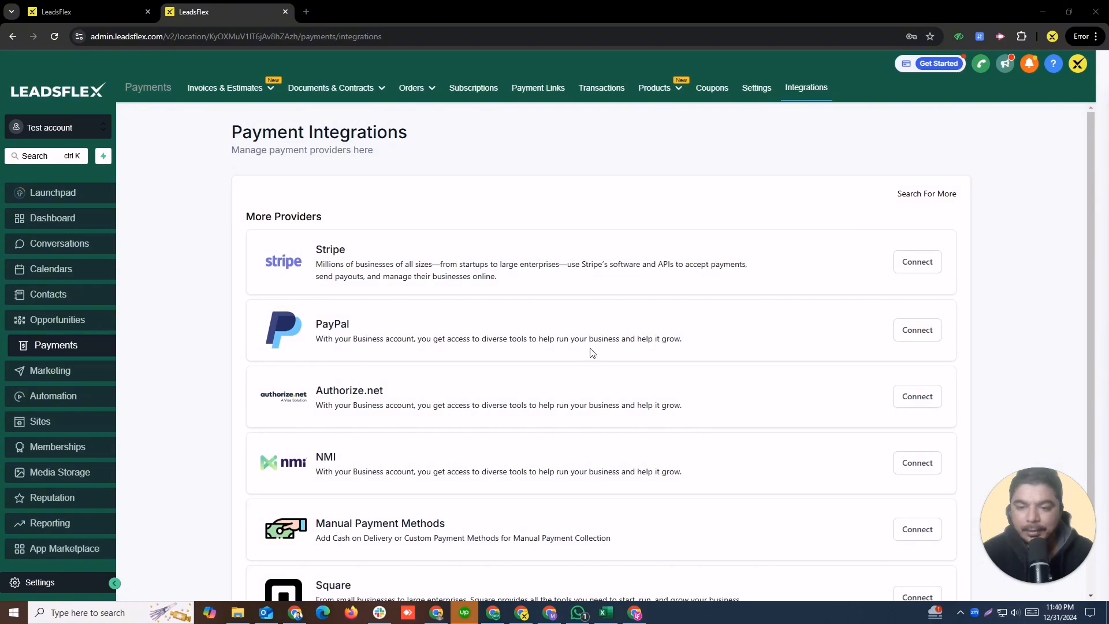
Step: Review the available payment providers and start connecting Stripe, opening its account authorization form
{"action": "scroll", "coordinate": [592, 355], "scroll_direction": "down", "scroll_amount": 2}
{"action": "scroll", "coordinate": [594, 366], "scroll_direction": "up", "scroll_amount": 2}
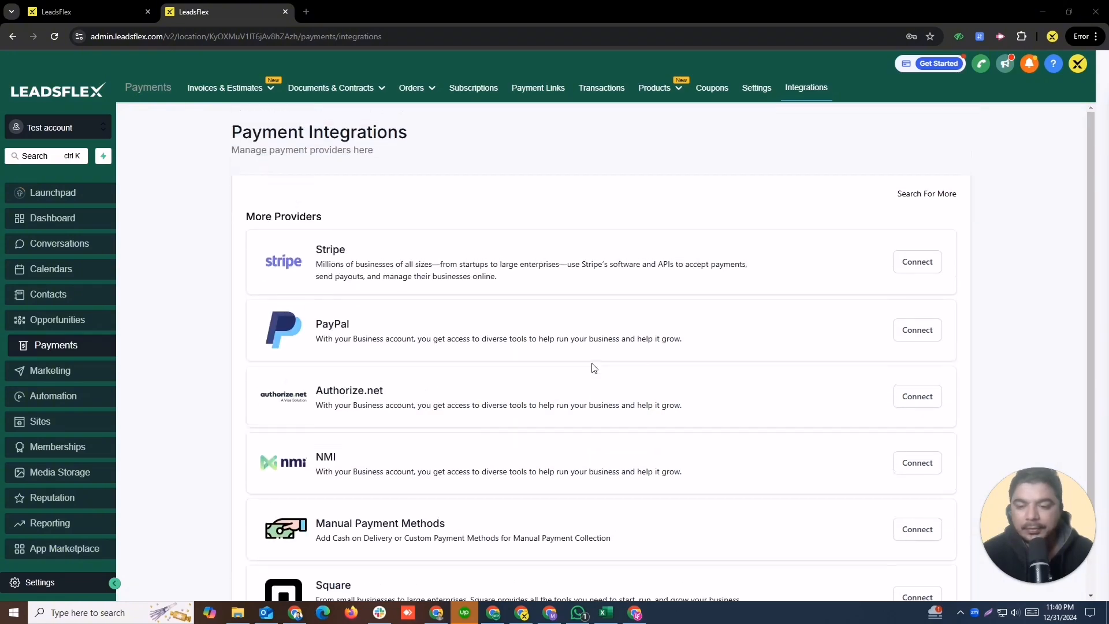
{"action": "left_click_drag", "start_coordinate": [299, 246], "coordinate": [340, 216]}
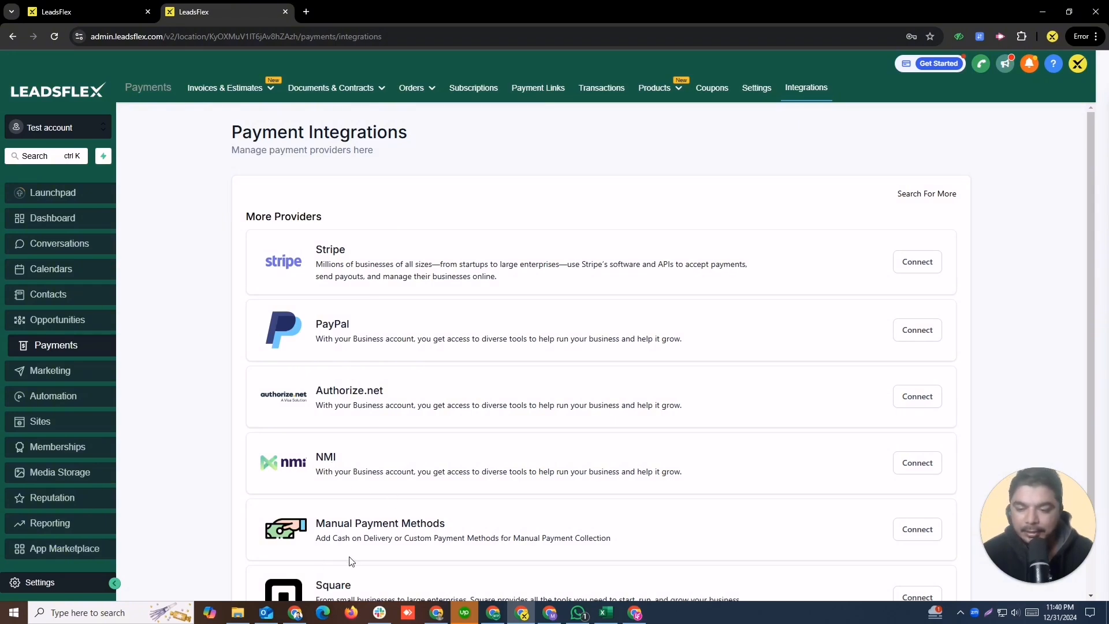
{"action": "scroll", "coordinate": [1099, 323], "scroll_direction": "down", "scroll_amount": 2}
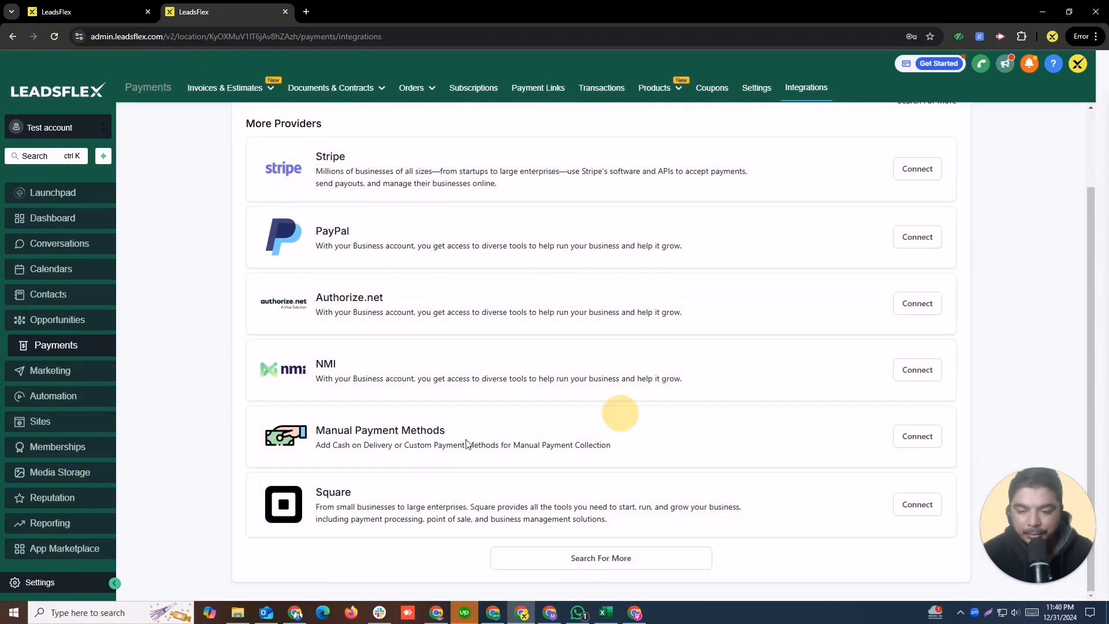
{"action": "scroll", "coordinate": [565, 465], "scroll_direction": "up", "scroll_amount": 2}
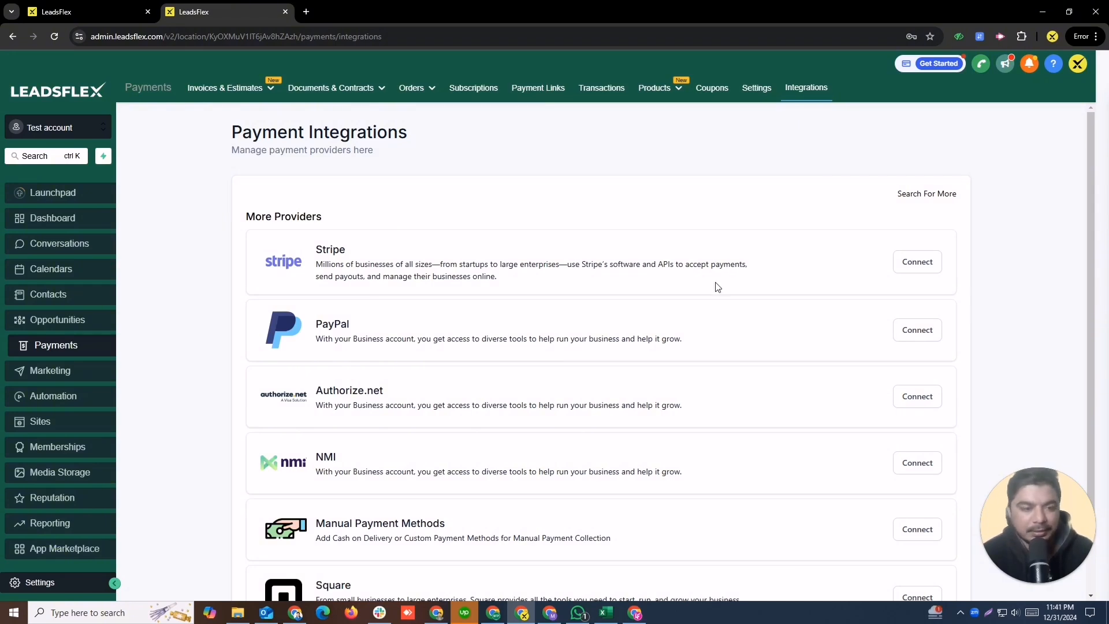
{"action": "left_click", "coordinate": [920, 267]}
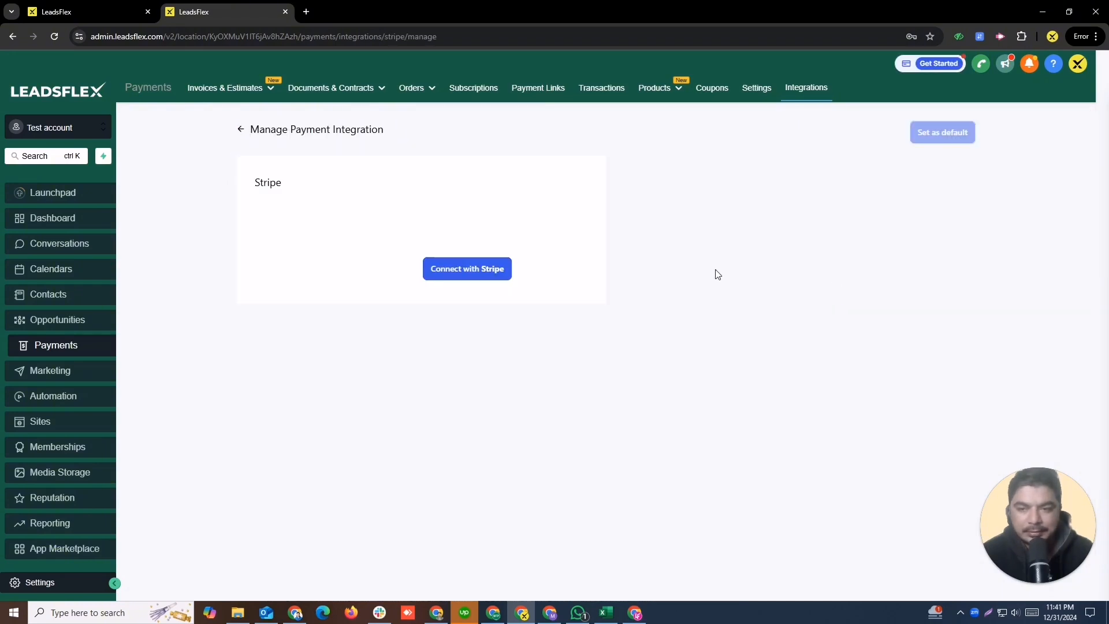
{"action": "left_click", "coordinate": [435, 225]}
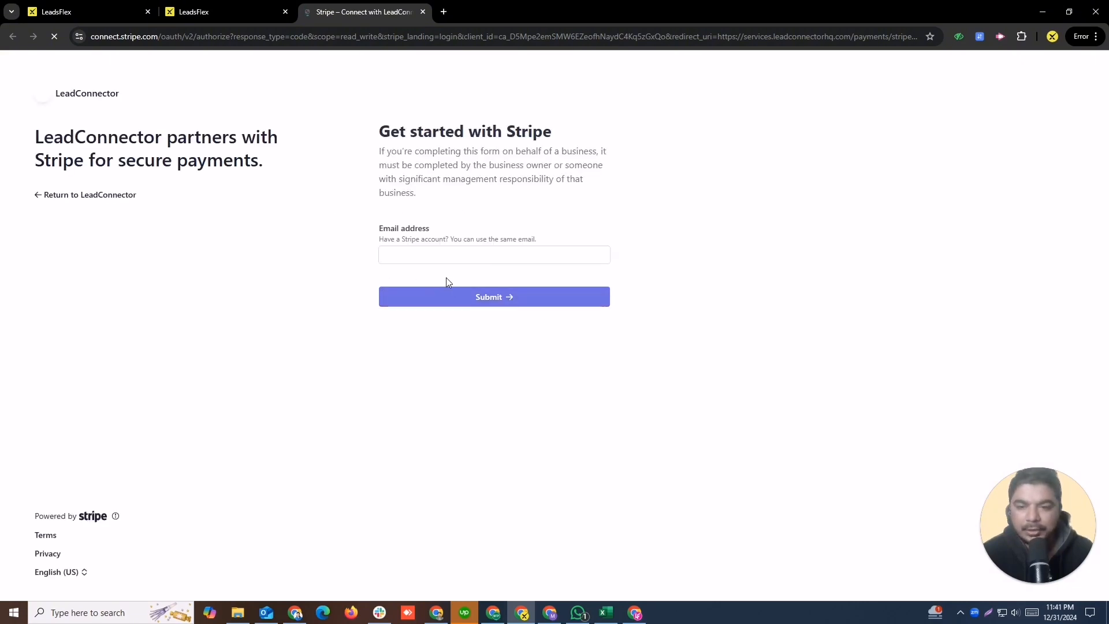
Step: Return to the payment provider list and check the Stripe email form once more
{"action": "left_click", "coordinate": [199, 9]}
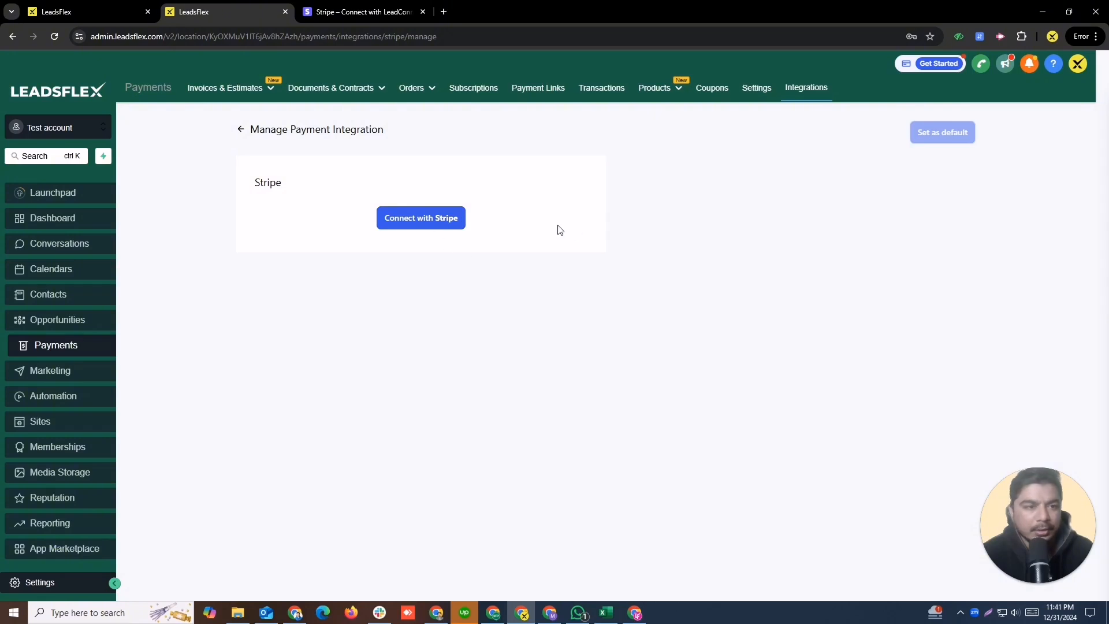
{"action": "left_click", "coordinate": [242, 131]}
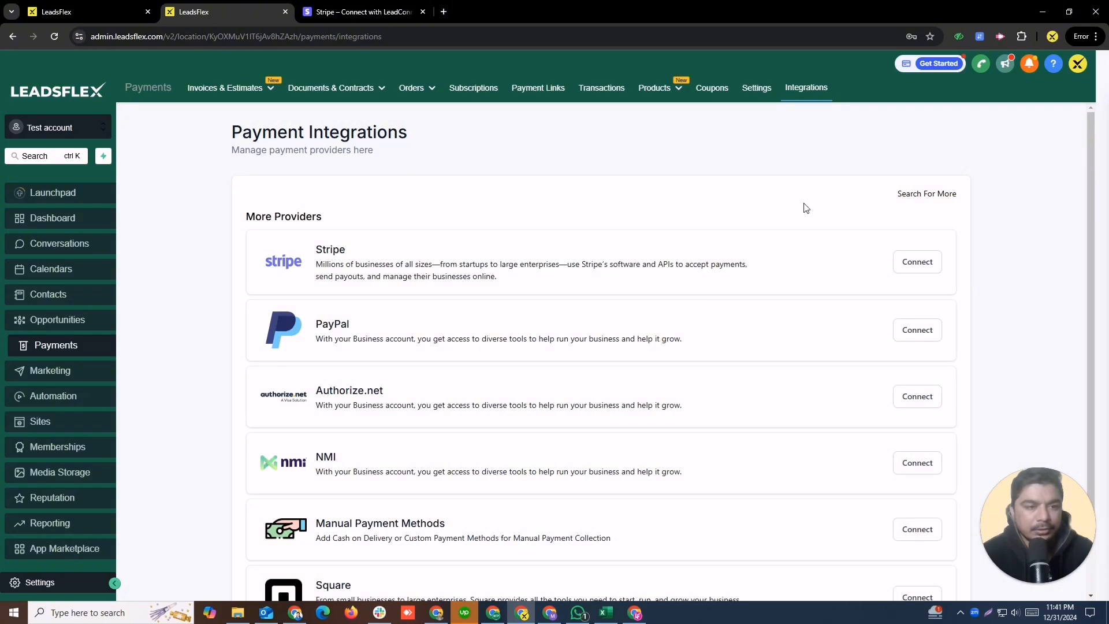
{"action": "left_click", "coordinate": [904, 265]}
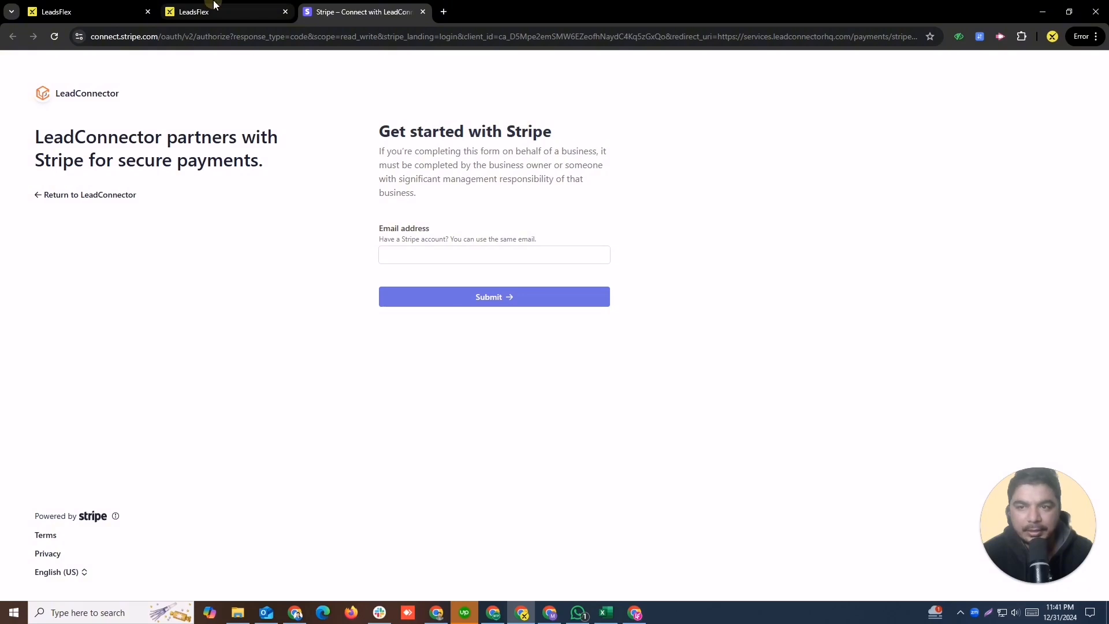
{"action": "left_click", "coordinate": [199, 12]}
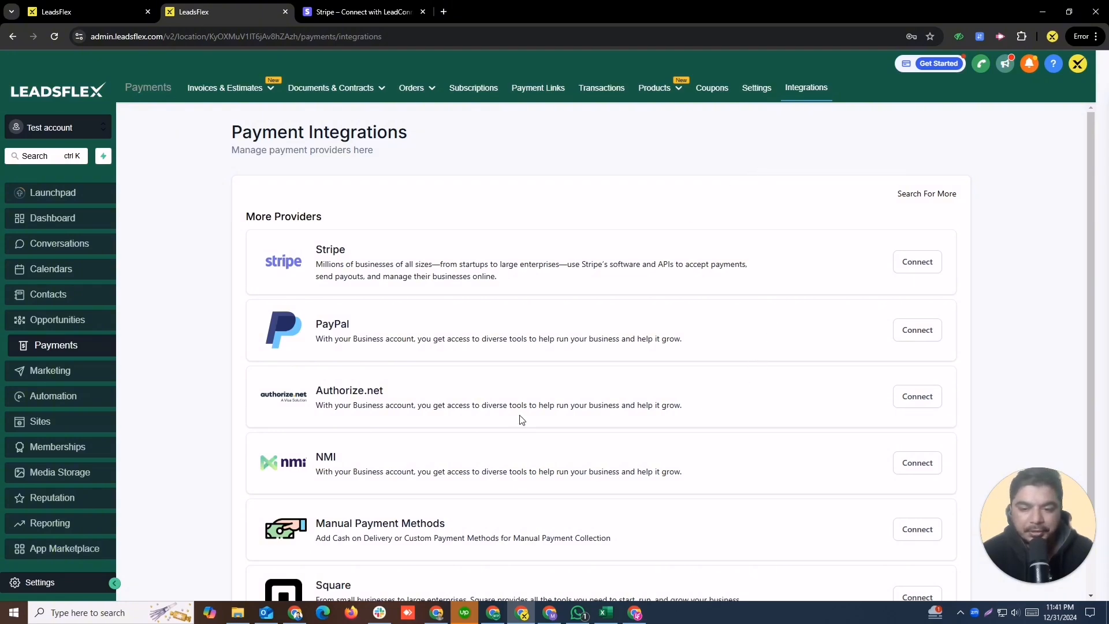
Step: Go to the list of all invoices and create a new one-time invoice
{"action": "scroll", "coordinate": [522, 419], "scroll_direction": "down", "scroll_amount": 2}
{"action": "scroll", "coordinate": [520, 428], "scroll_direction": "up", "scroll_amount": 2}
{"action": "left_click", "coordinate": [216, 88]}
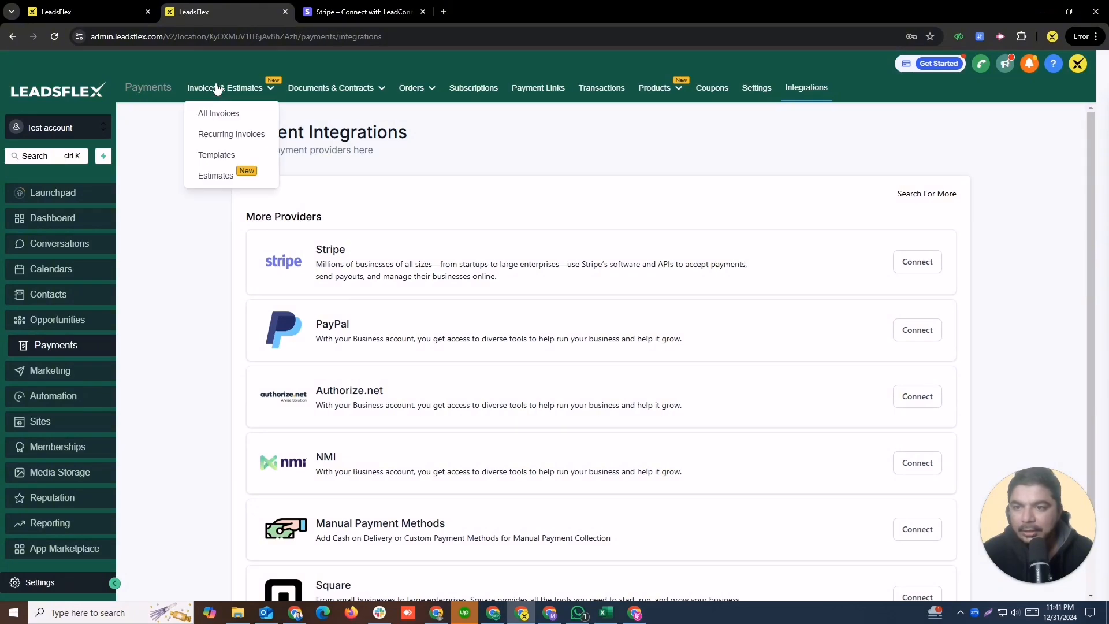
{"action": "left_click", "coordinate": [205, 114]}
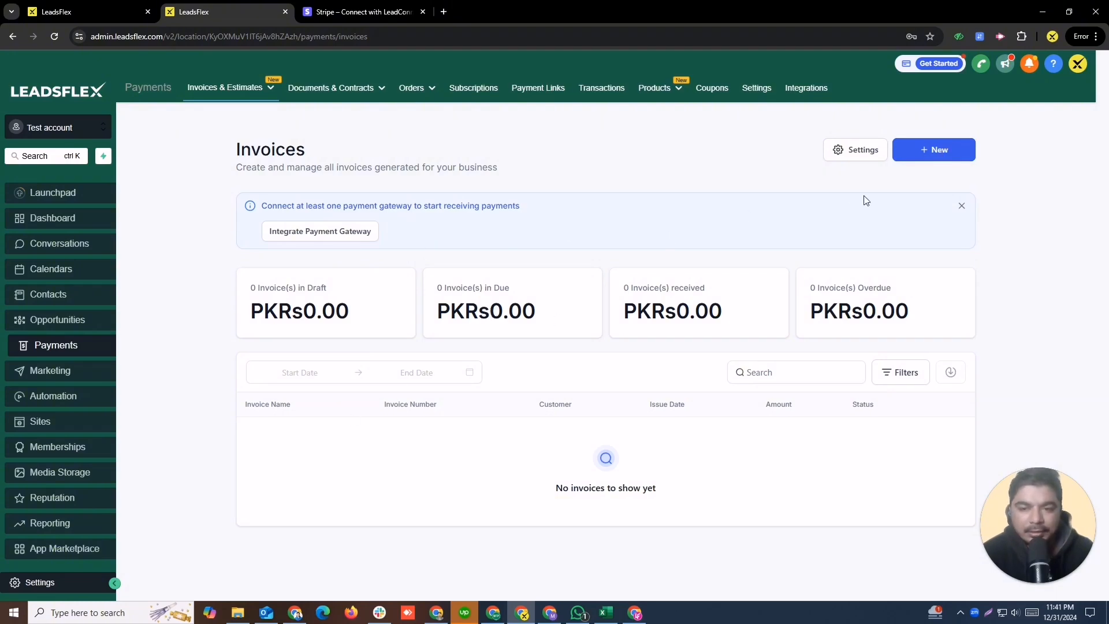
{"action": "left_click", "coordinate": [933, 150]}
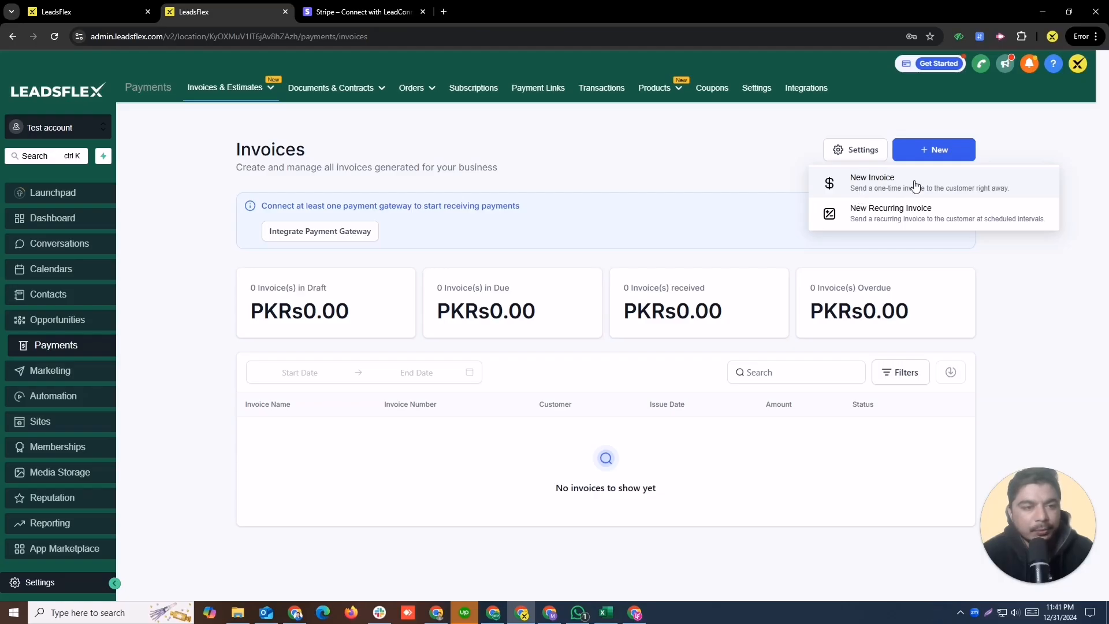
{"action": "left_click", "coordinate": [916, 185]}
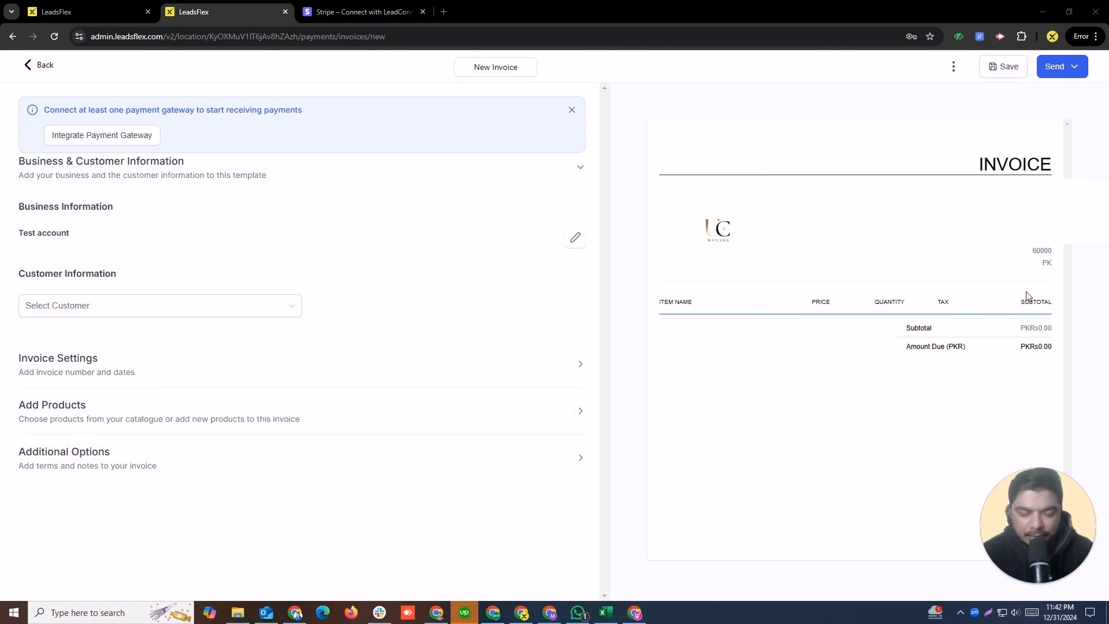
Step: Select the customer for the invoice and expand its product section
{"action": "left_click", "coordinate": [195, 312]}
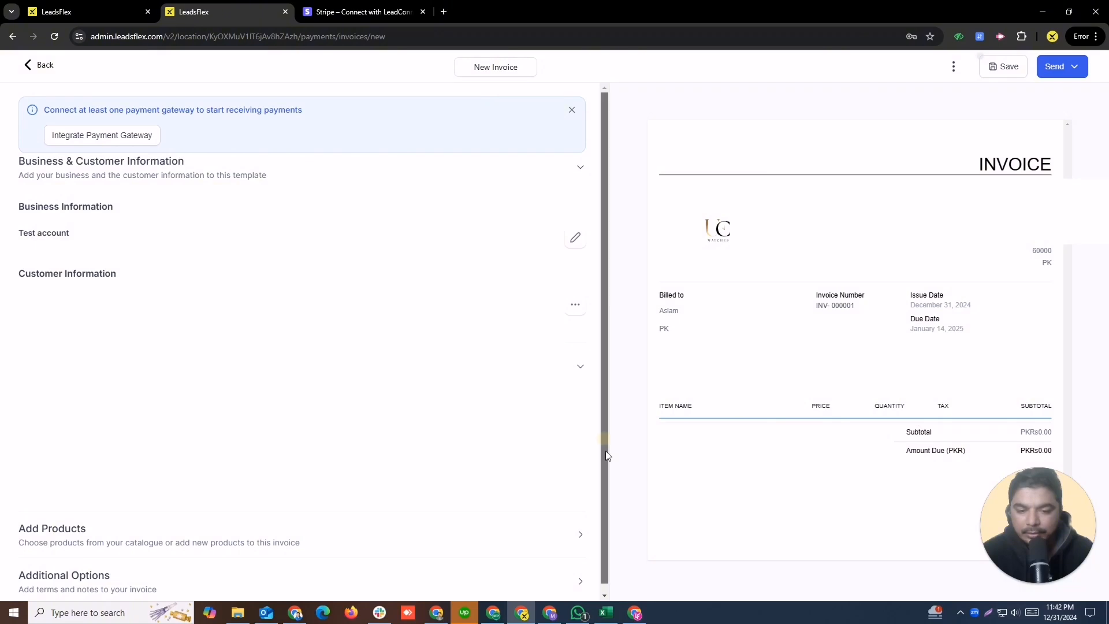
{"action": "scroll", "coordinate": [604, 449], "scroll_direction": "down", "scroll_amount": 1}
{"action": "left_click", "coordinate": [86, 520]}
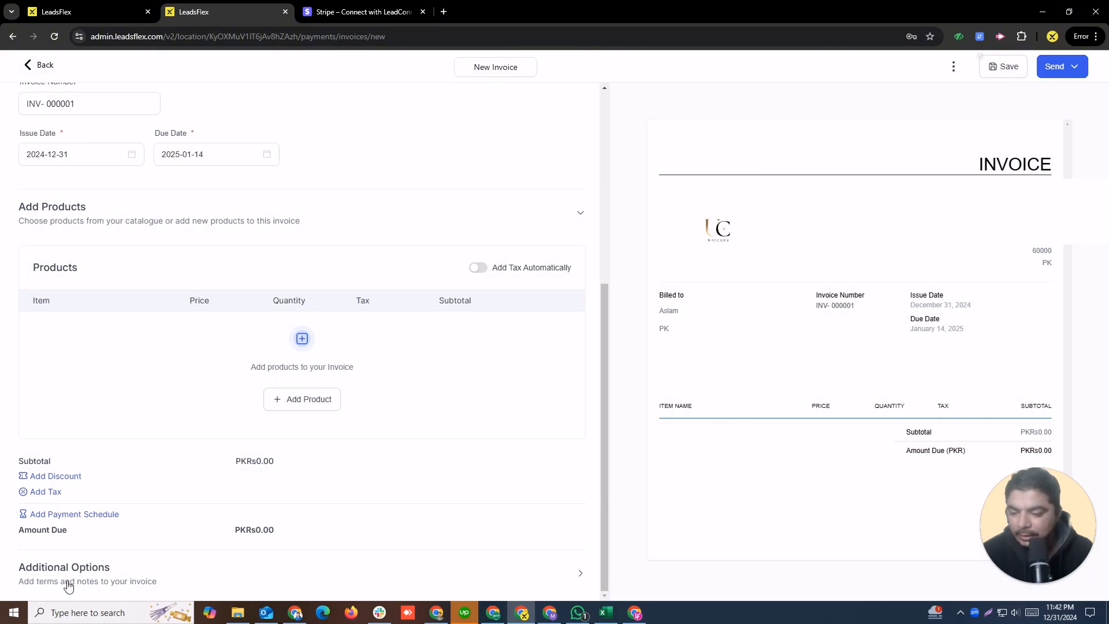
Step: In the invoice's additional options, enter the note "Here you can pay you payments smaply kust click on pay on pay link"
{"action": "left_click", "coordinate": [236, 545]}
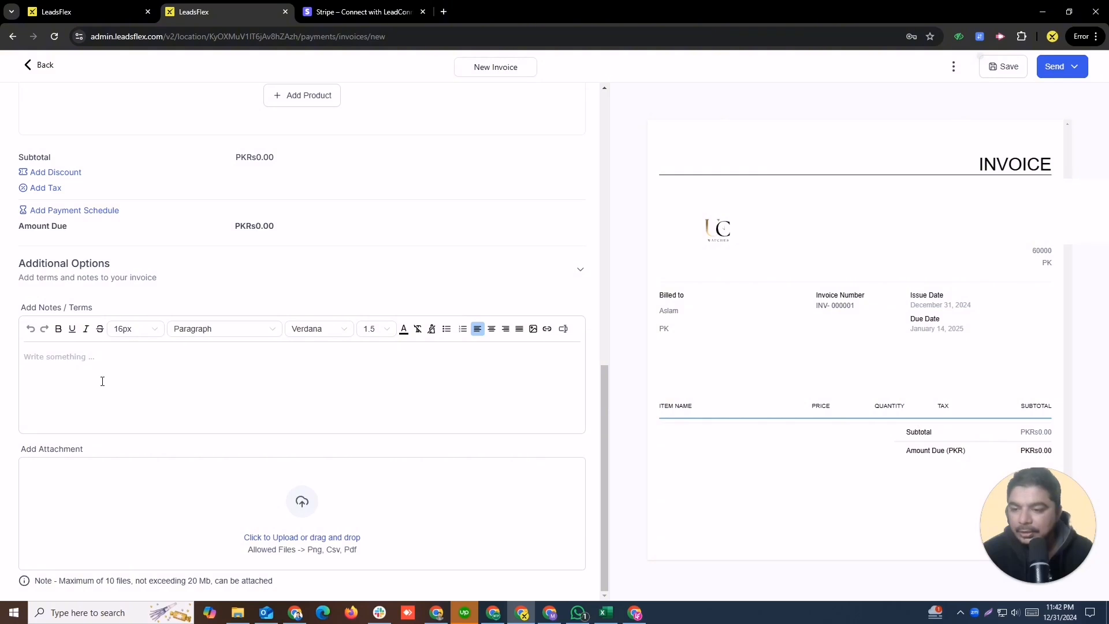
{"action": "left_click", "coordinate": [108, 380]}
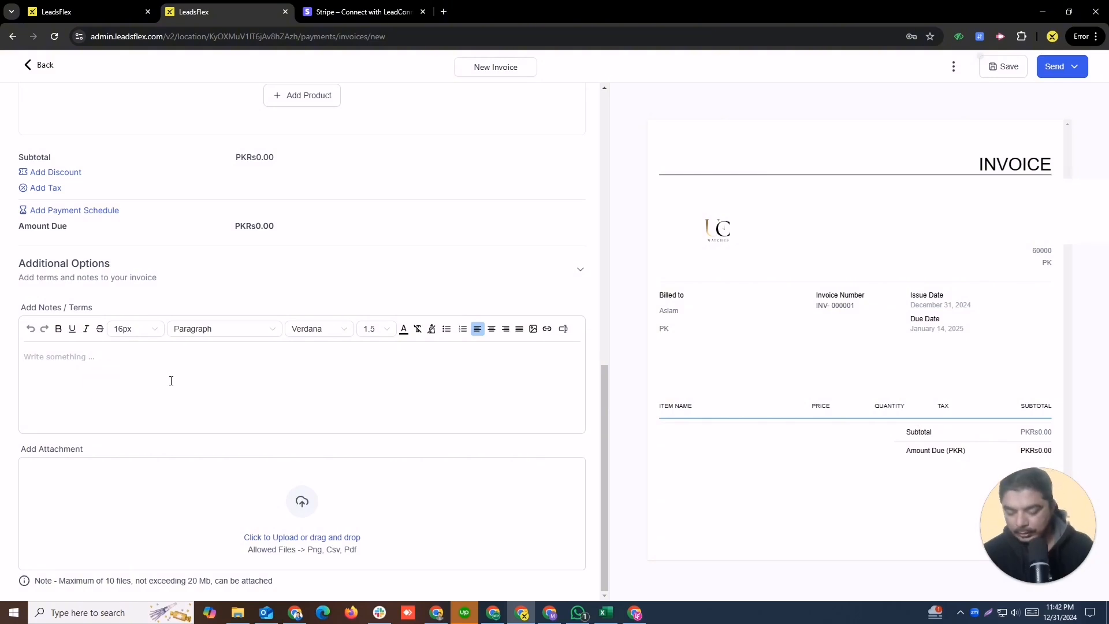
{"action": "type", "text": "Here you"}
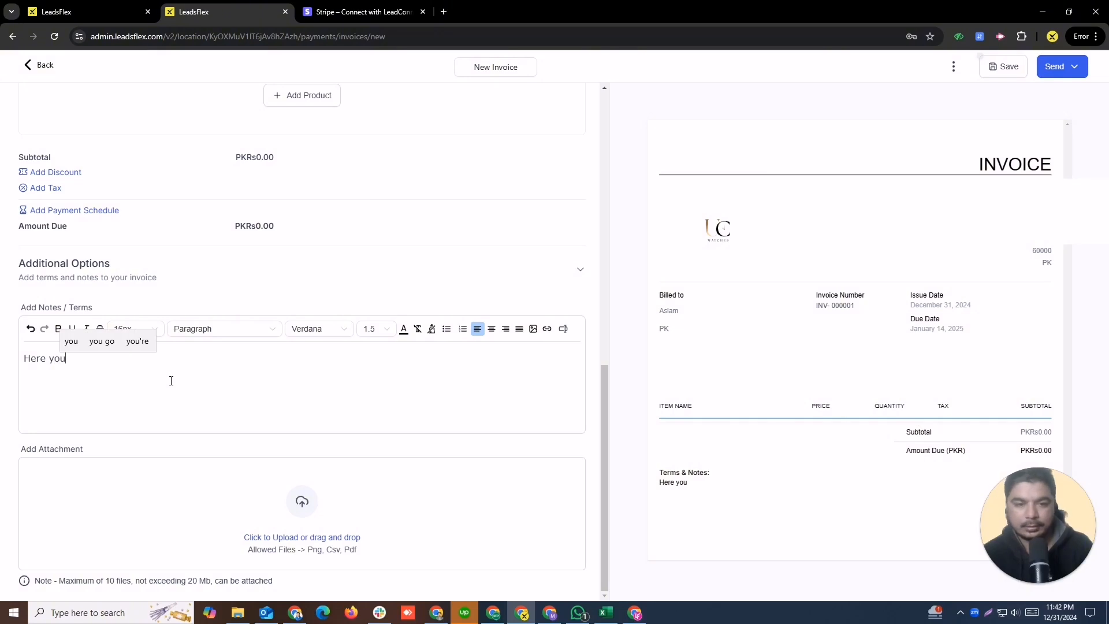
{"action": "type", "text": " can pay y"}
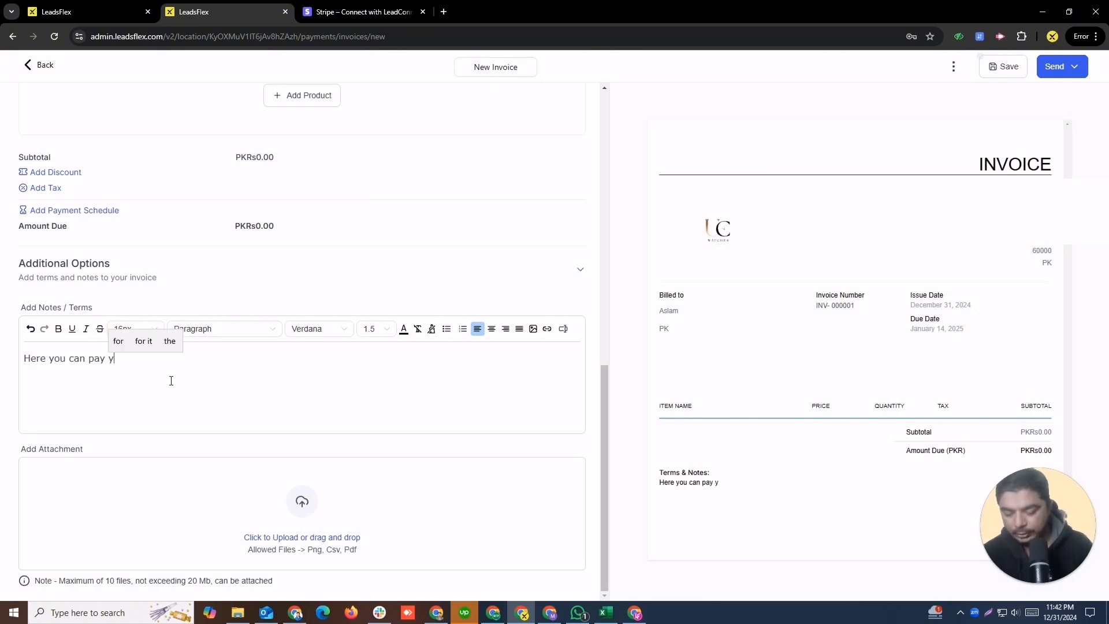
{"action": "type", "text": "ou rpments"}
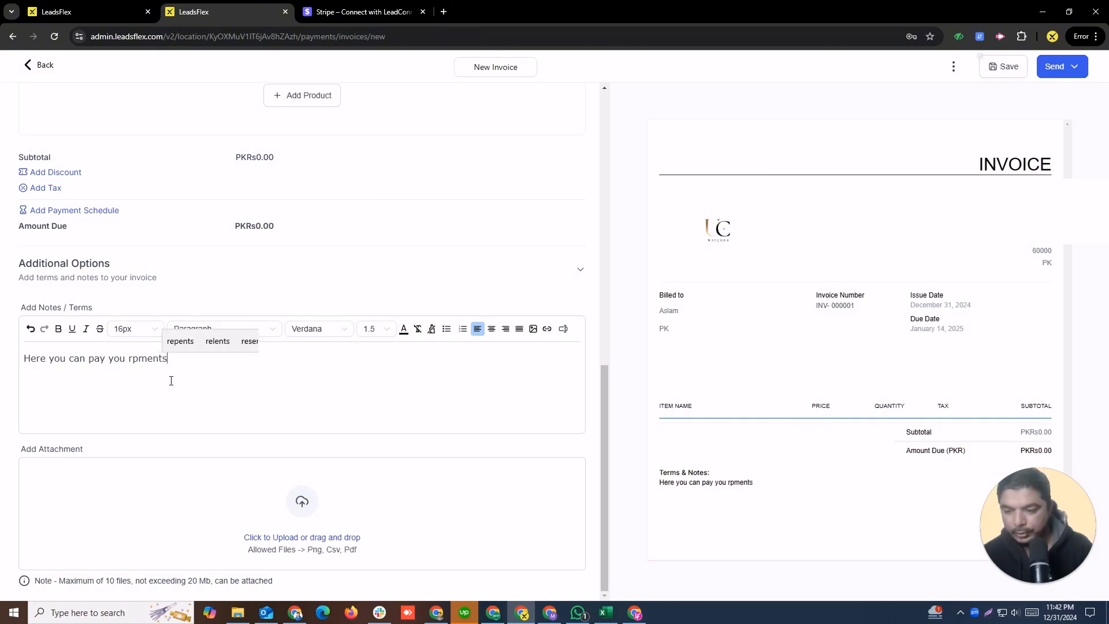
{"action": "key", "text": "BackSpace"}
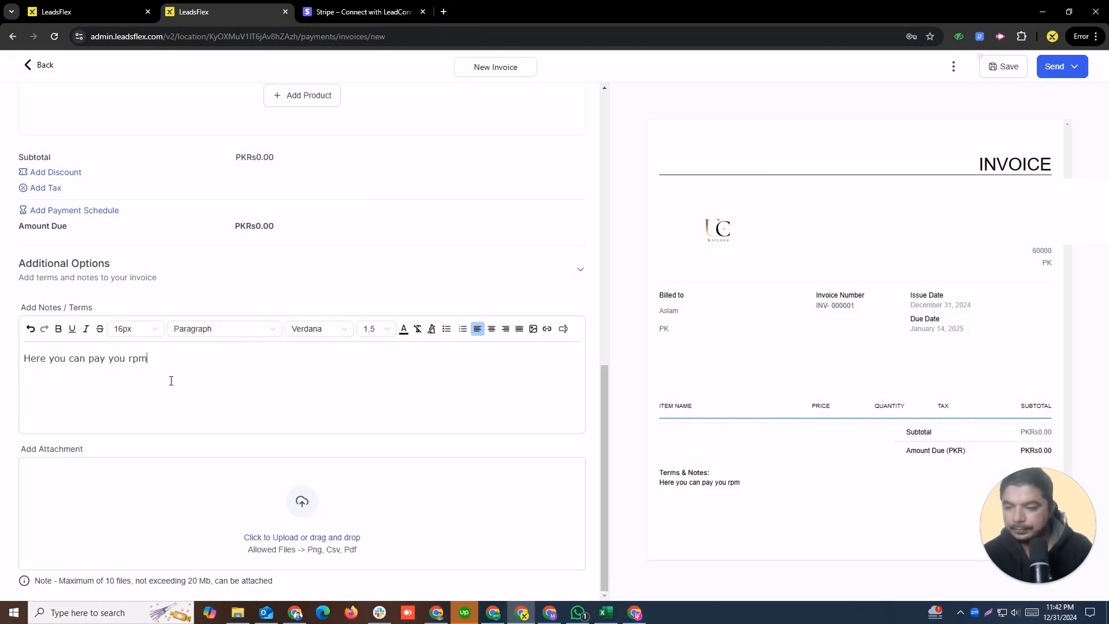
{"action": "key", "text": "BackSpace"}
{"action": "key", "text": "BackSpace"}
{"action": "type", "text": "payments"}
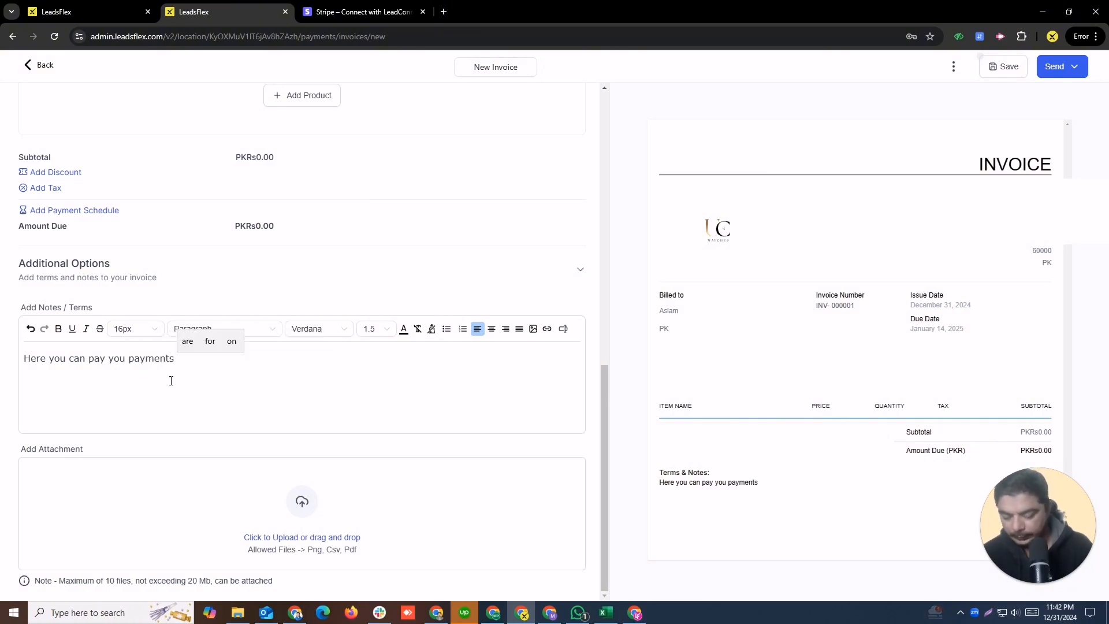
{"action": "type", "text": " smaply "}
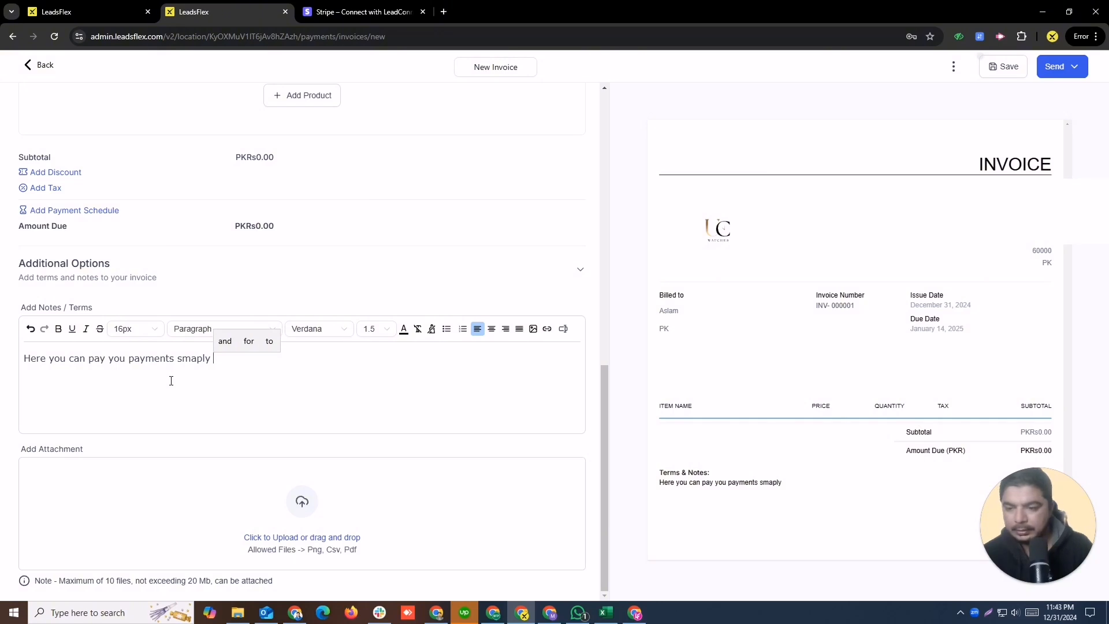
{"action": "type", "text": "kust "}
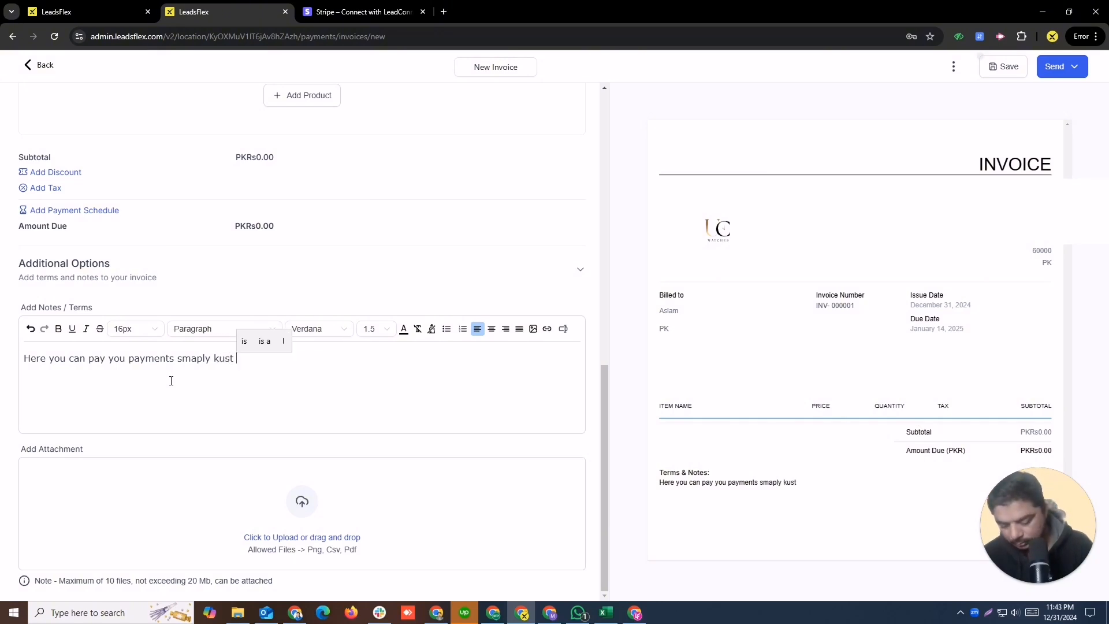
{"action": "type", "text": "cli"}
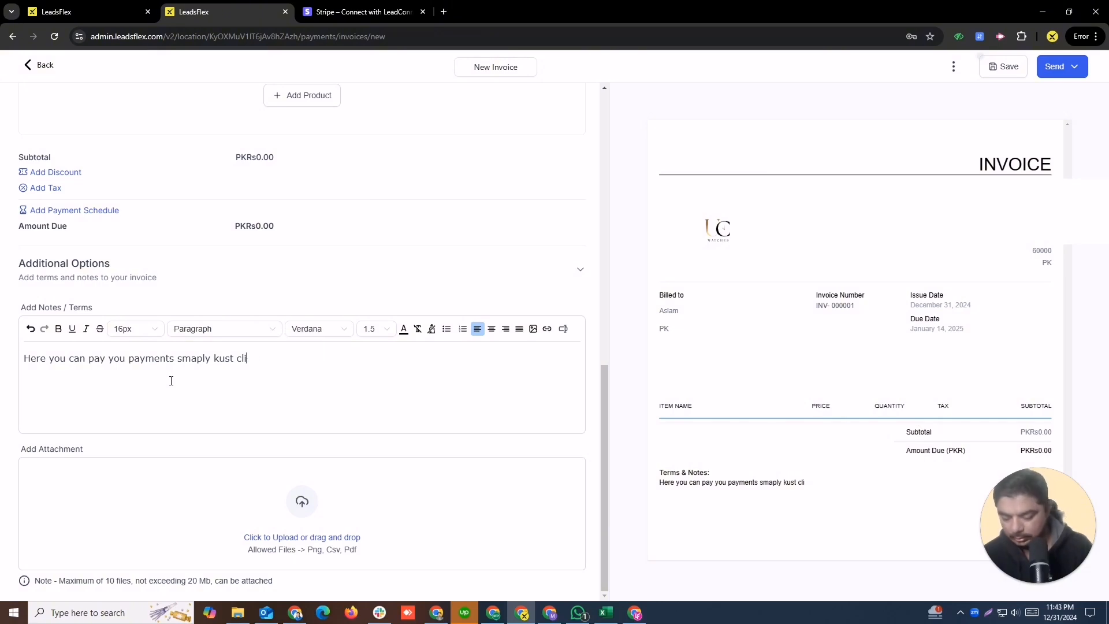
{"action": "type", "text": "kcck on pay"}
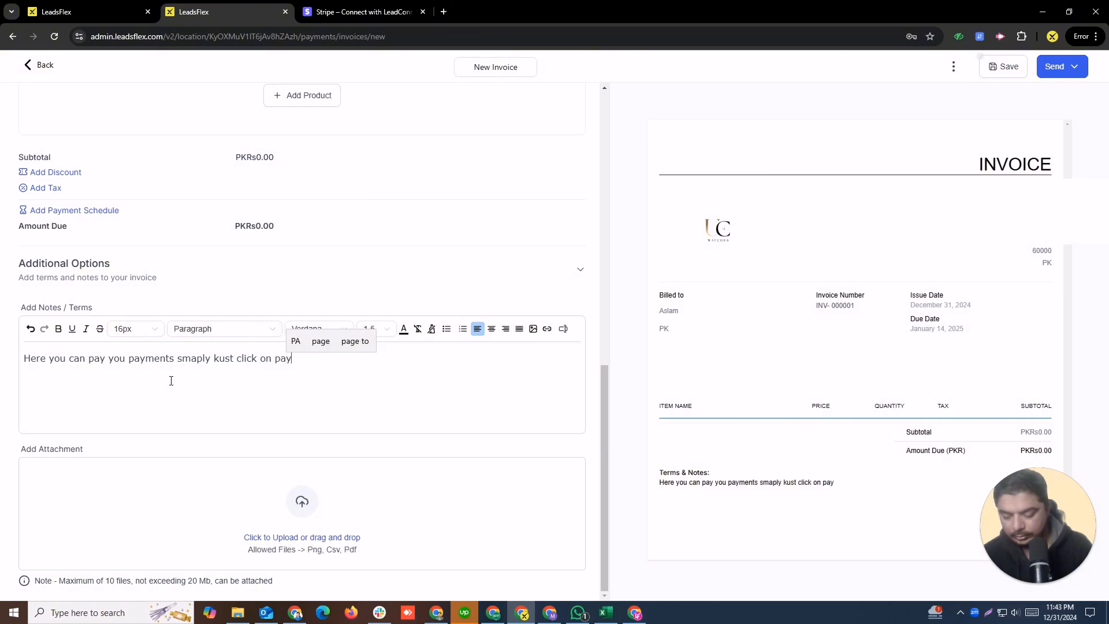
{"action": "type", "text": " op"}
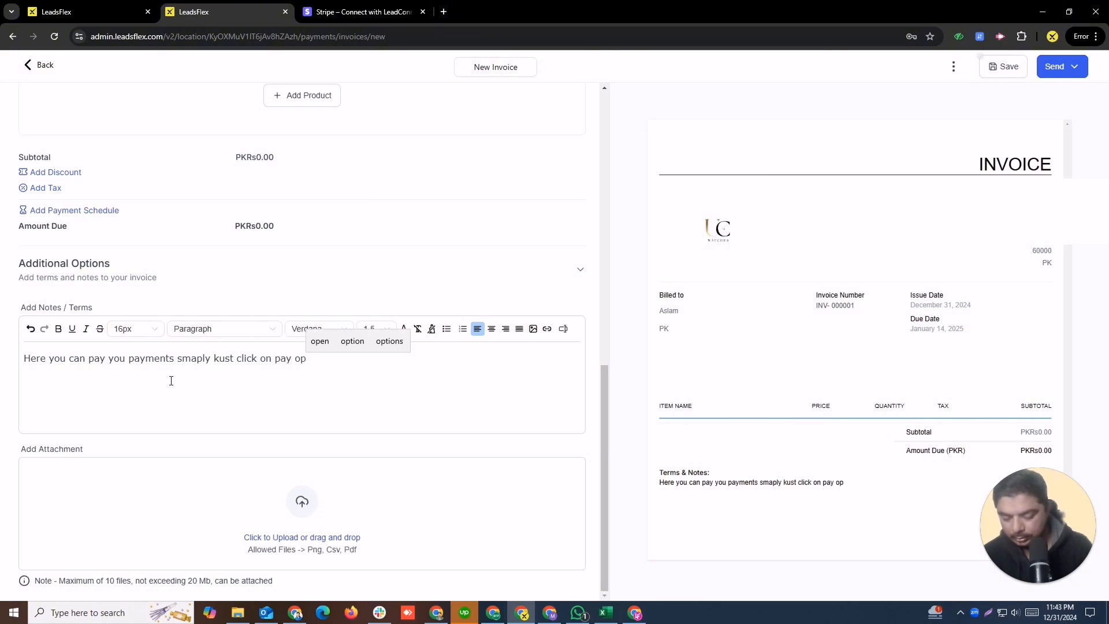
{"action": "key", "text": "BackSpace"}
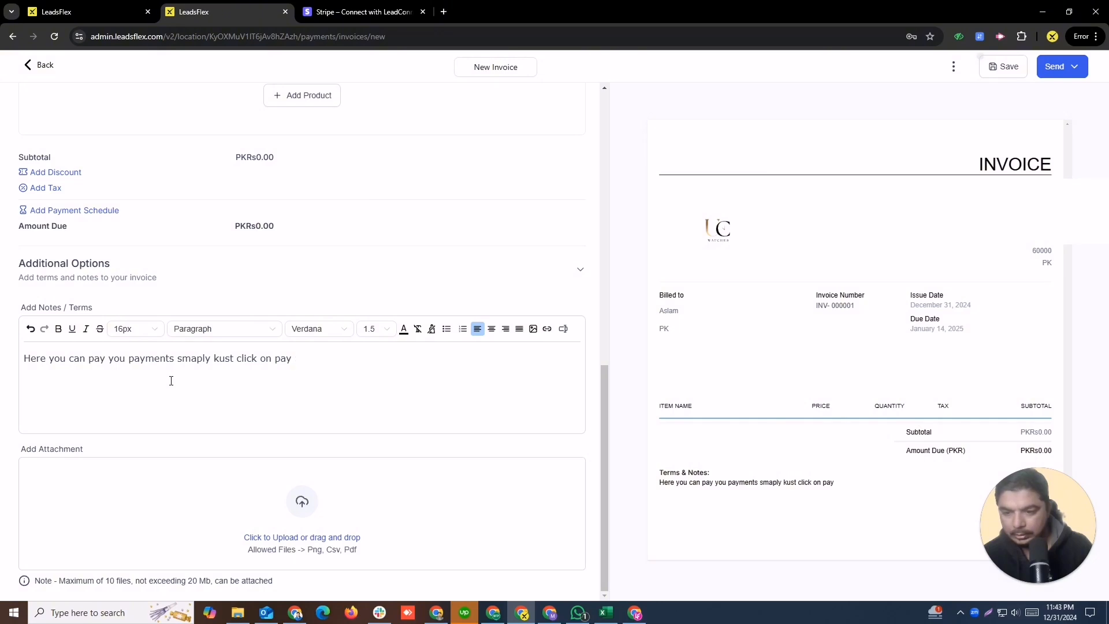
{"action": "type", "text": "on pay on pay"}
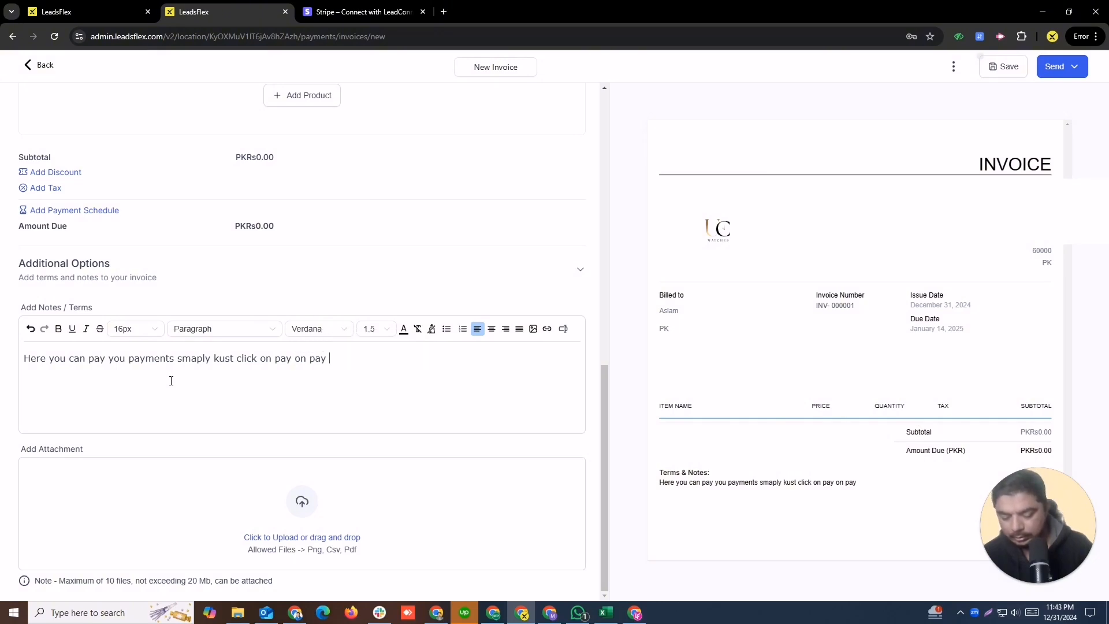
{"action": "type", "text": "link"}
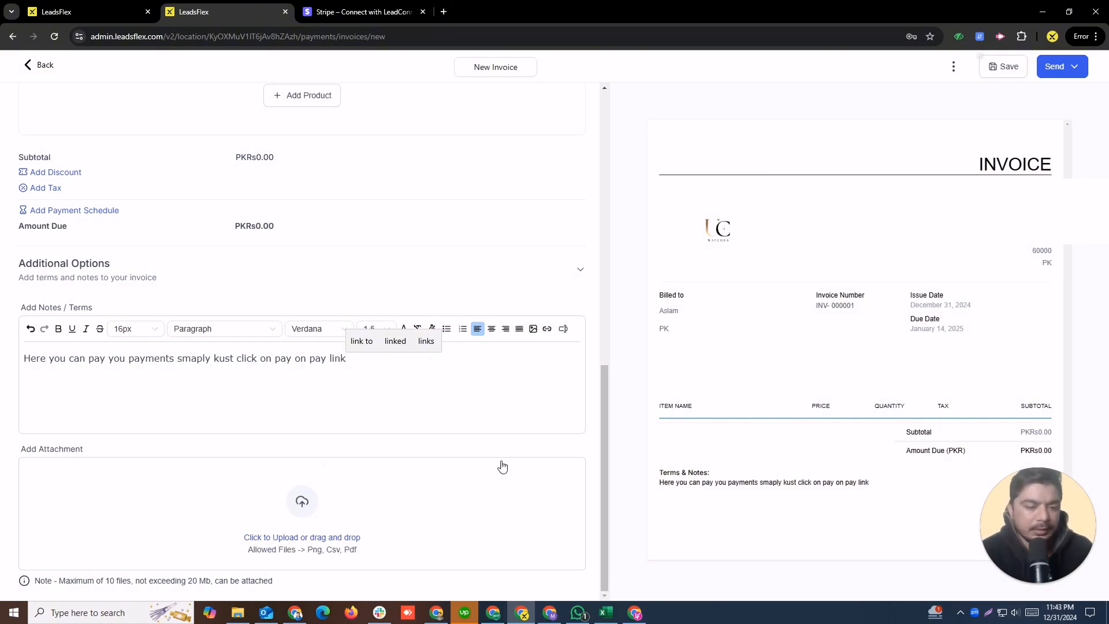
Step: Open the media storage for the invoice's attachments, accept merging all assets into one place, and close the storage
{"action": "left_click", "coordinate": [304, 500]}
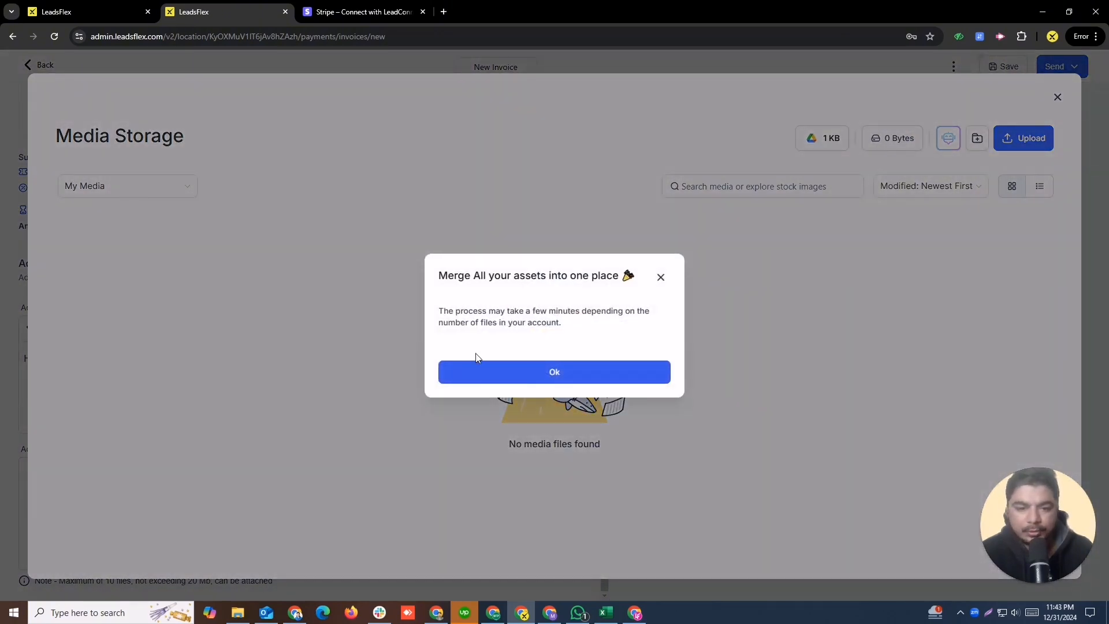
{"action": "left_click", "coordinate": [478, 378]}
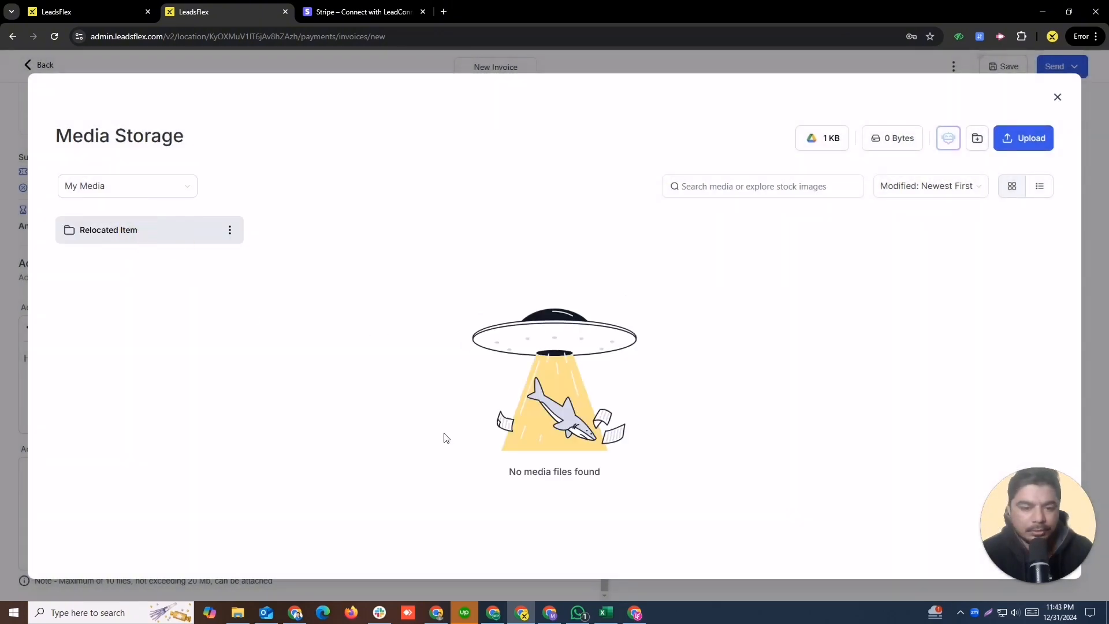
{"action": "left_click", "coordinate": [1058, 98]}
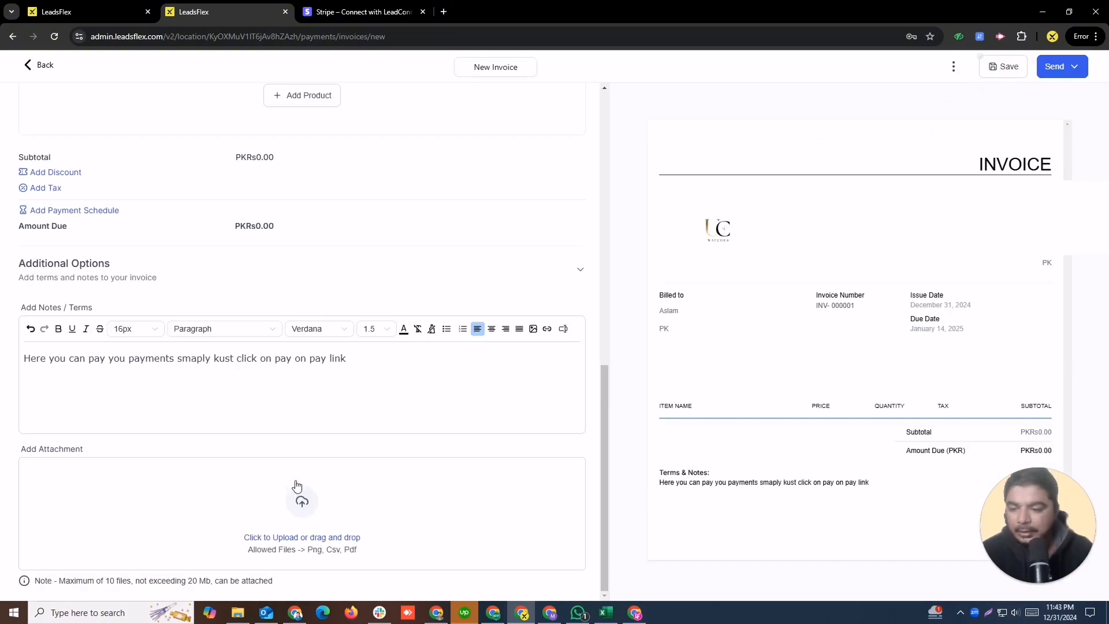
Step: Review the invoice's business information form and close it without changing anything
{"action": "scroll", "coordinate": [354, 497], "scroll_direction": "up", "scroll_amount": 15}
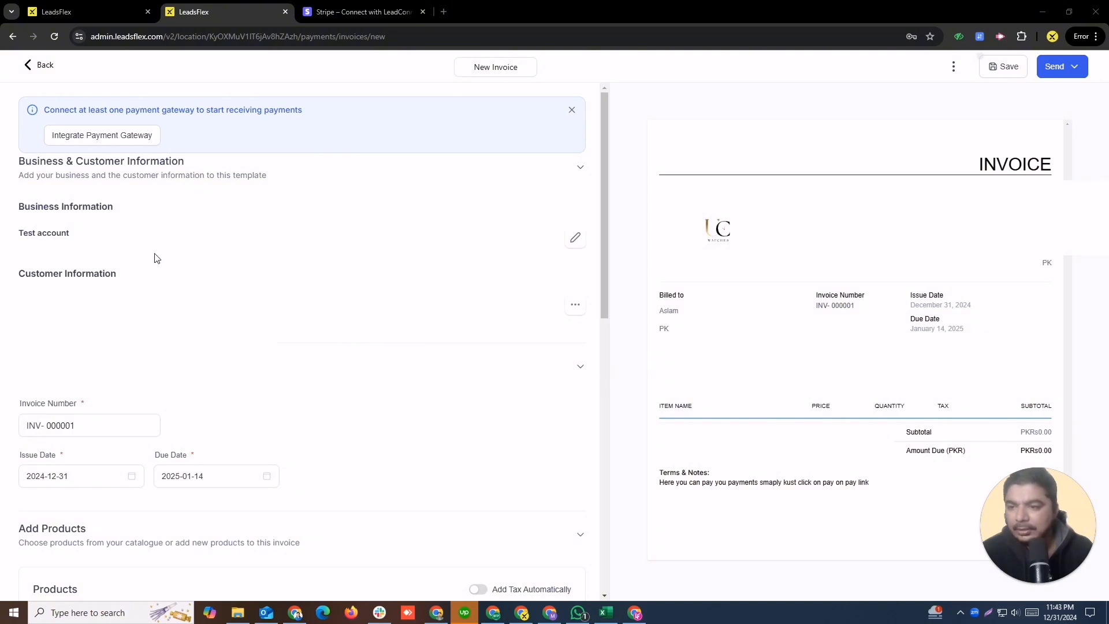
{"action": "left_click", "coordinate": [576, 237]}
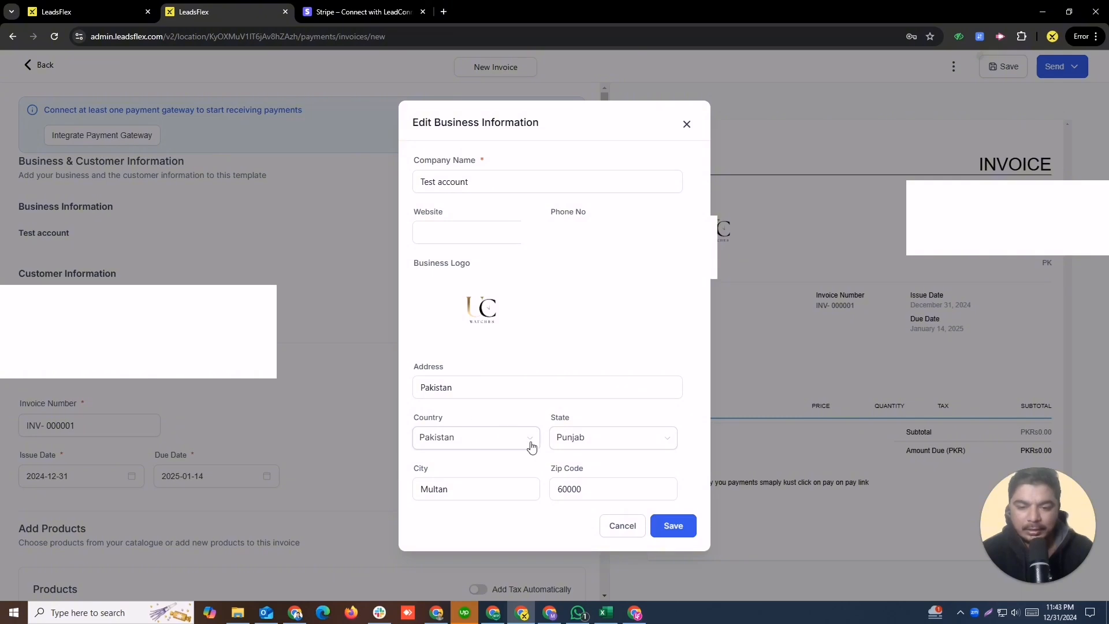
{"action": "left_click", "coordinate": [688, 123]}
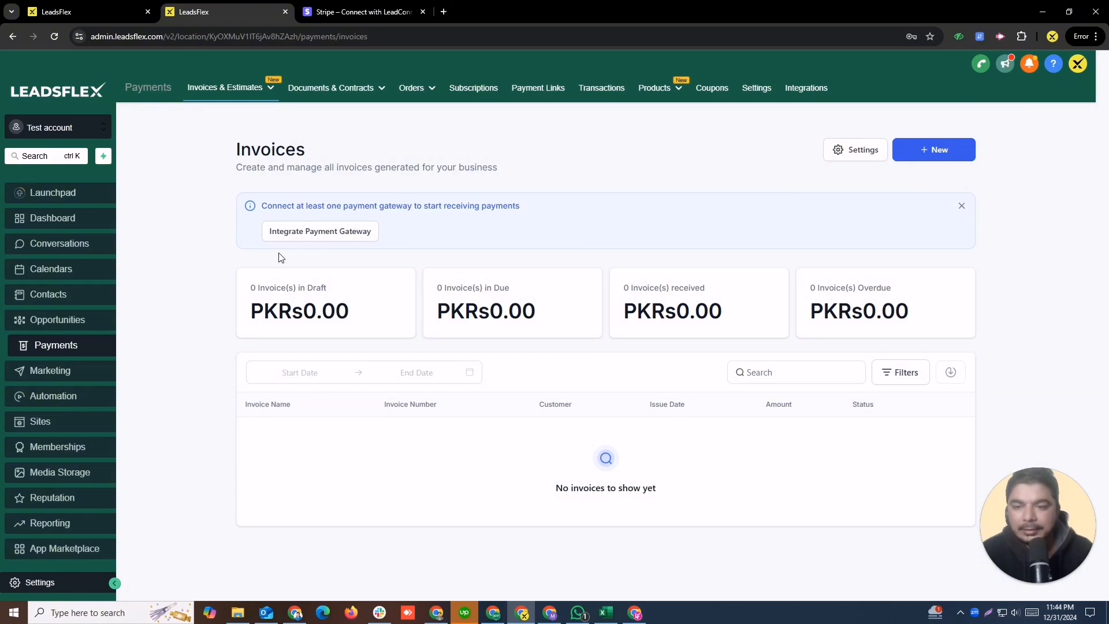
Step: Look through the pages for recurring invoices, invoice templates and estimates
{"action": "left_click", "coordinate": [246, 88]}
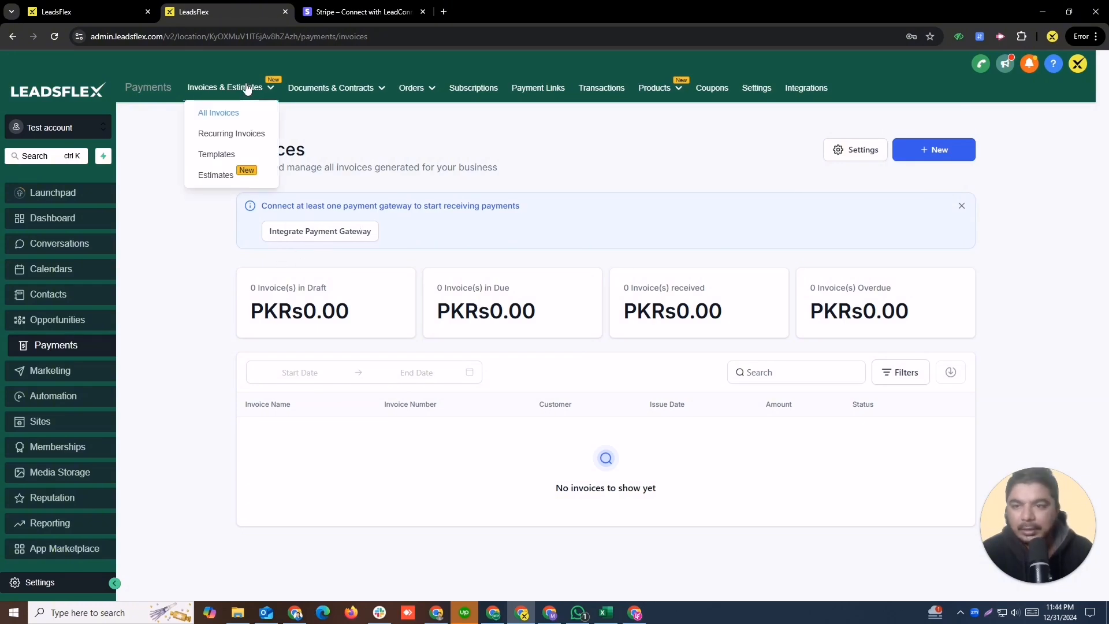
{"action": "left_click", "coordinate": [215, 138]}
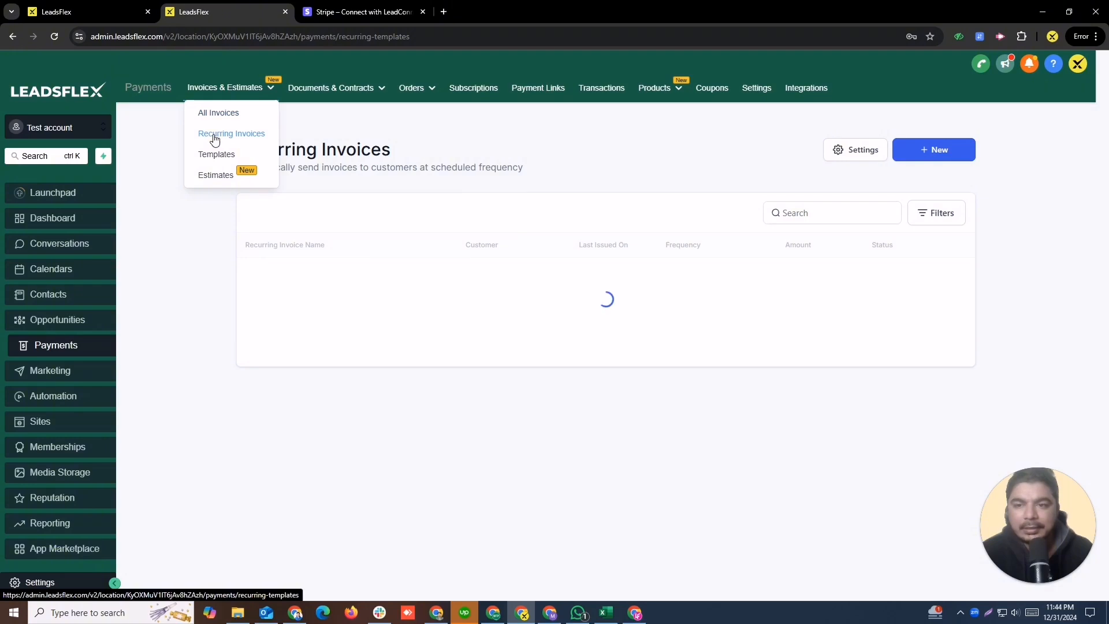
{"action": "mouse_move", "coordinate": [229, 94]}
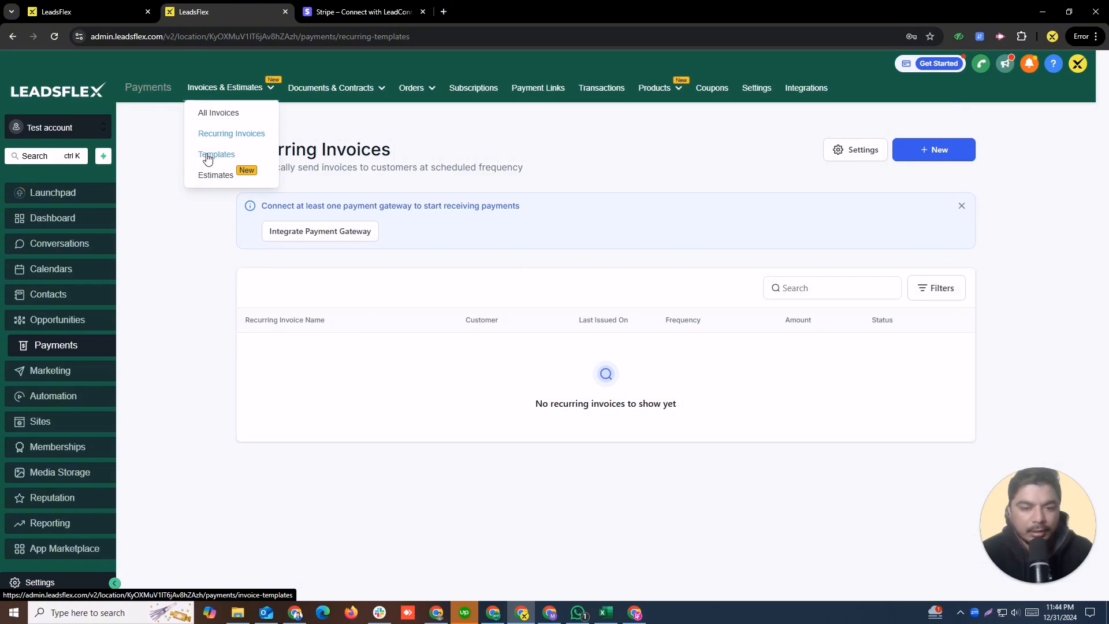
{"action": "left_click", "coordinate": [207, 157]}
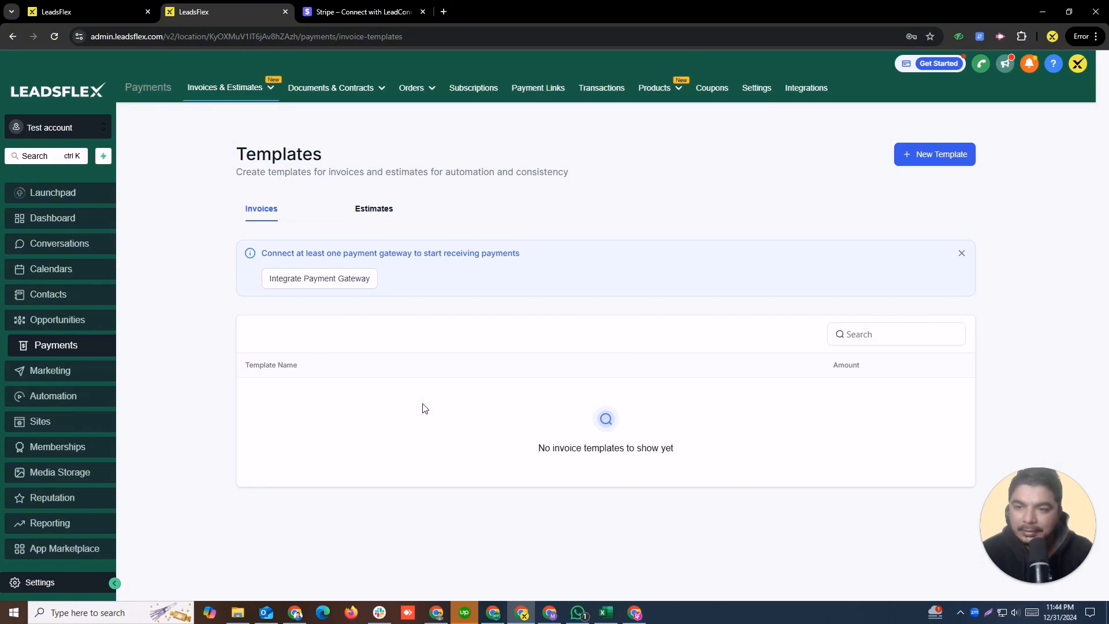
{"action": "mouse_move", "coordinate": [254, 92]}
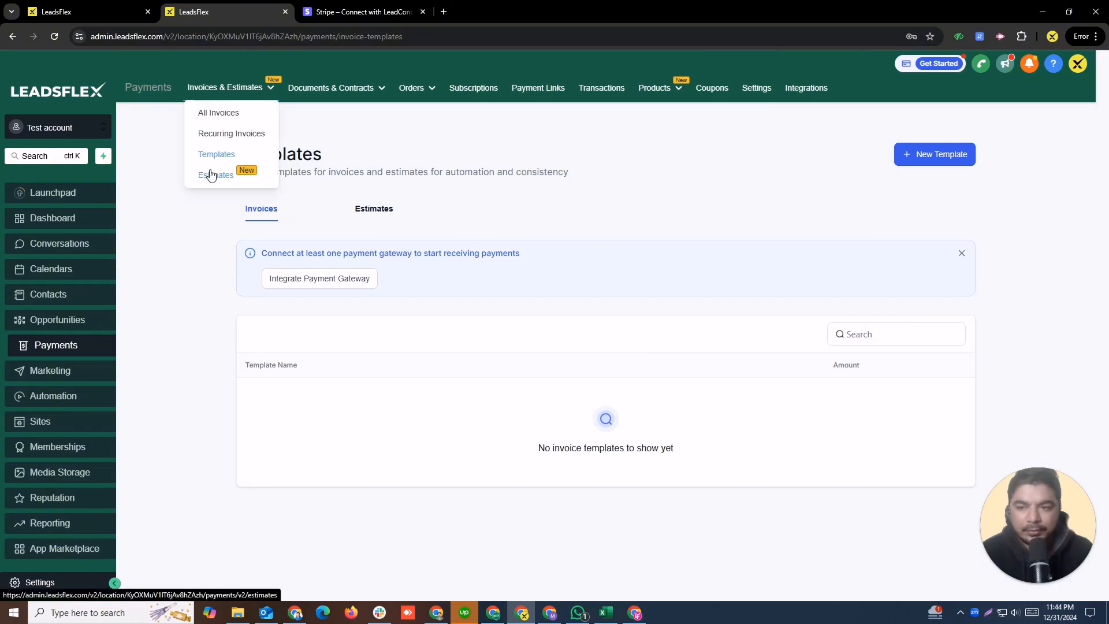
{"action": "left_click", "coordinate": [212, 175]}
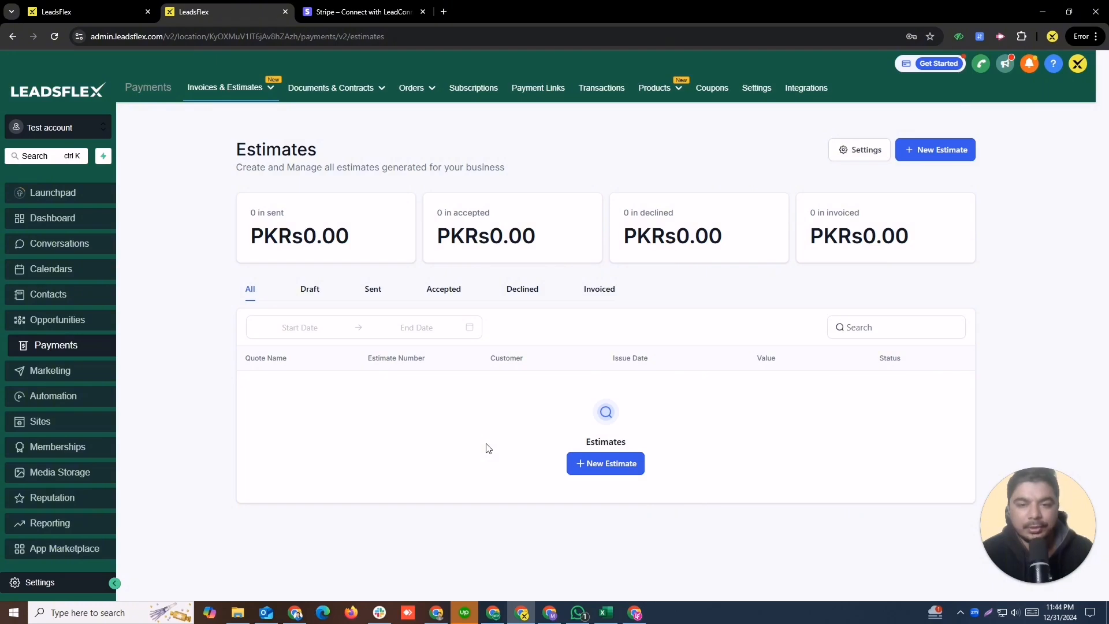
Step: Go to the list of all documents and contracts and create a new document from scratch
{"action": "mouse_move", "coordinate": [338, 101]}
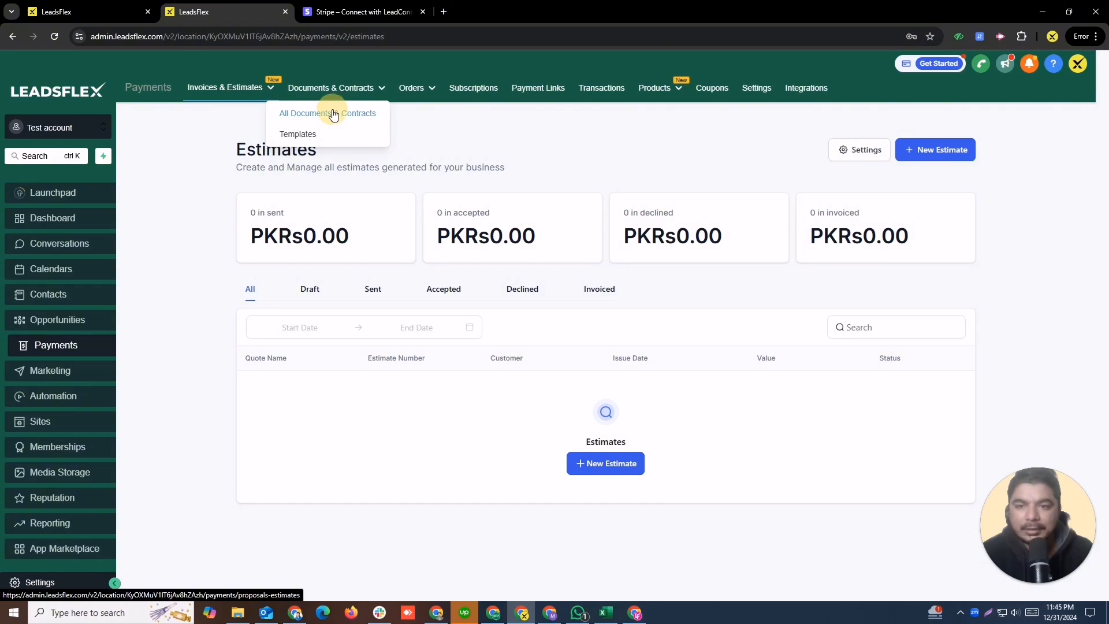
{"action": "left_click", "coordinate": [331, 114]}
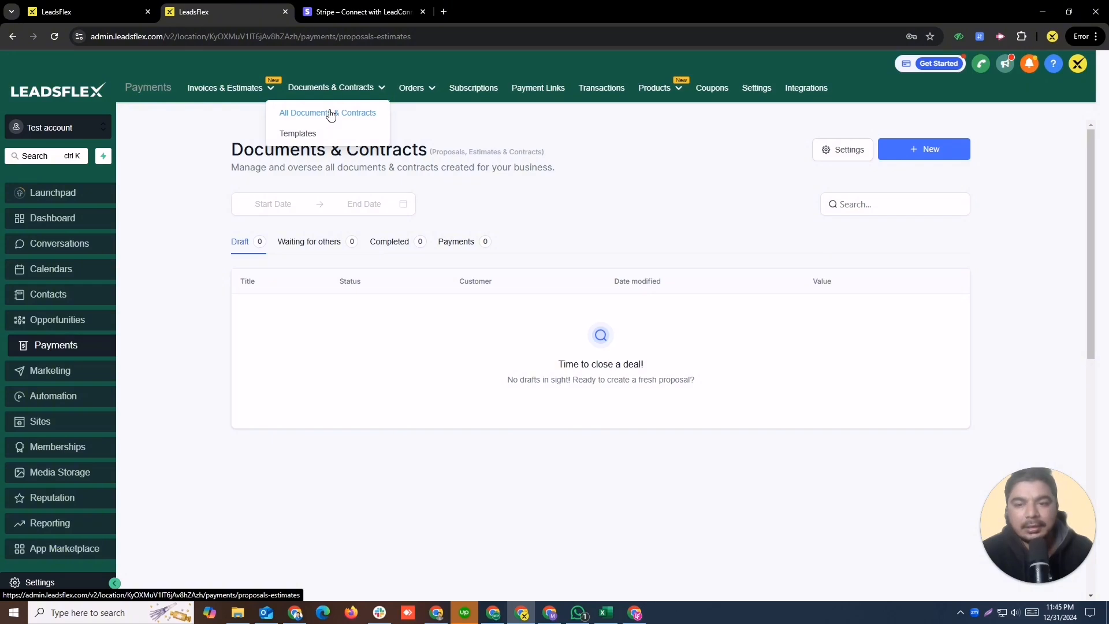
{"action": "left_click", "coordinate": [896, 155]}
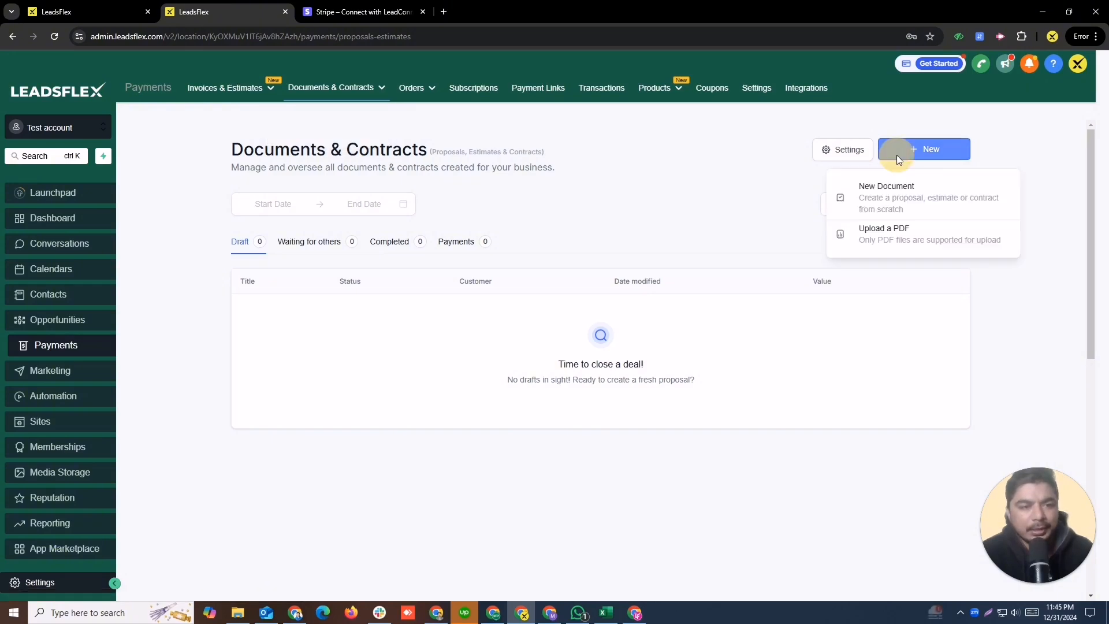
{"action": "left_click", "coordinate": [871, 199]}
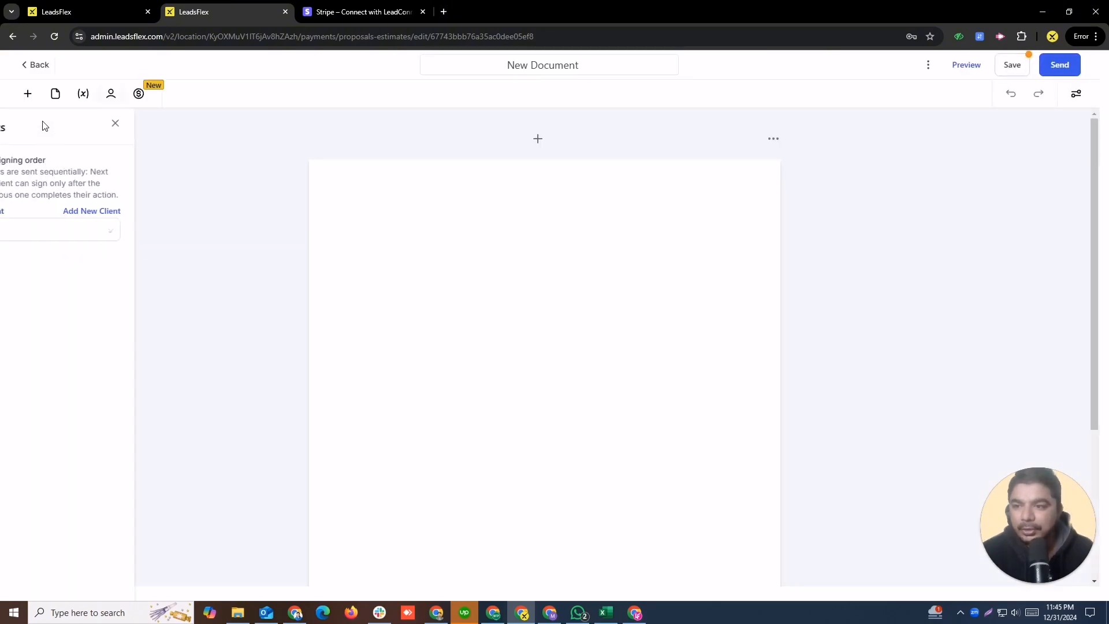
Step: Add a text block to the document's page and an image block below it
{"action": "left_click", "coordinate": [27, 94]}
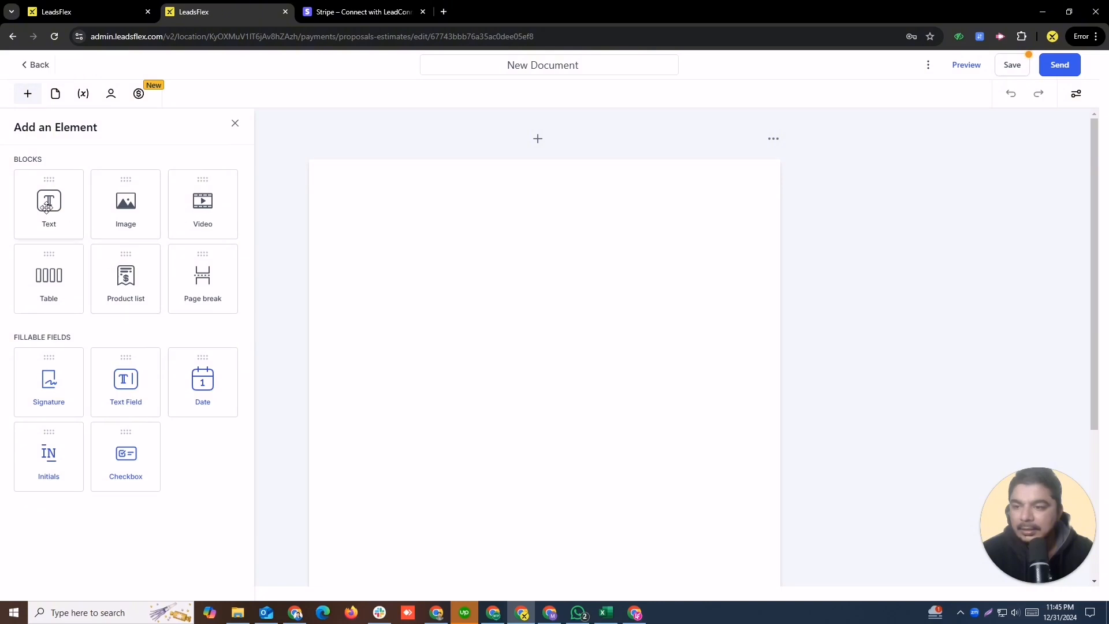
{"action": "left_click_drag", "start_coordinate": [48, 208], "coordinate": [531, 227]}
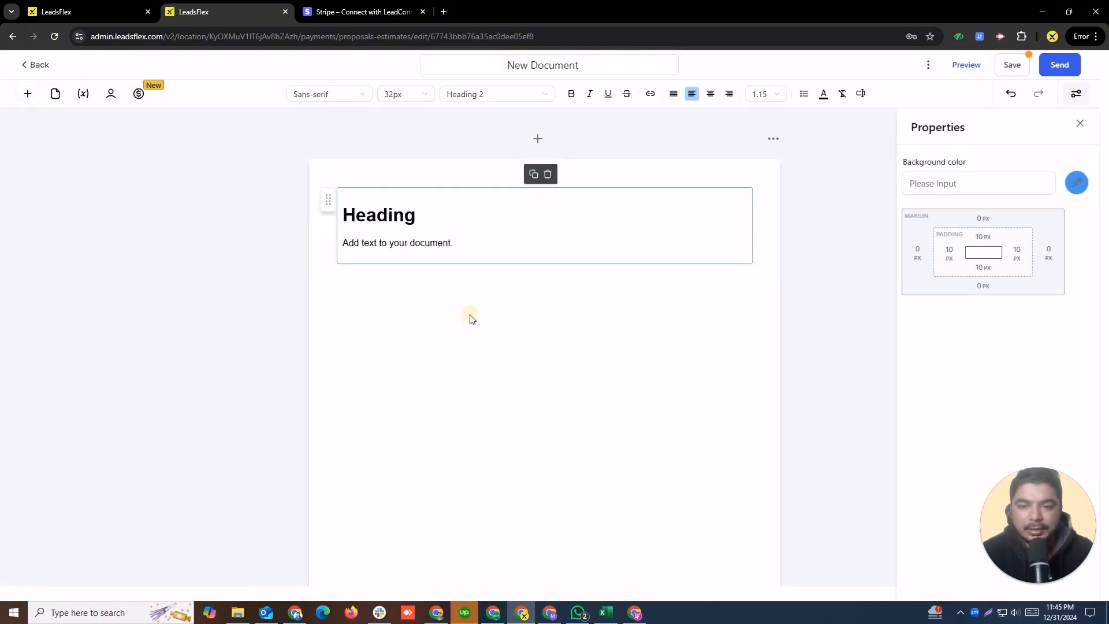
{"action": "left_click", "coordinate": [283, 258]}
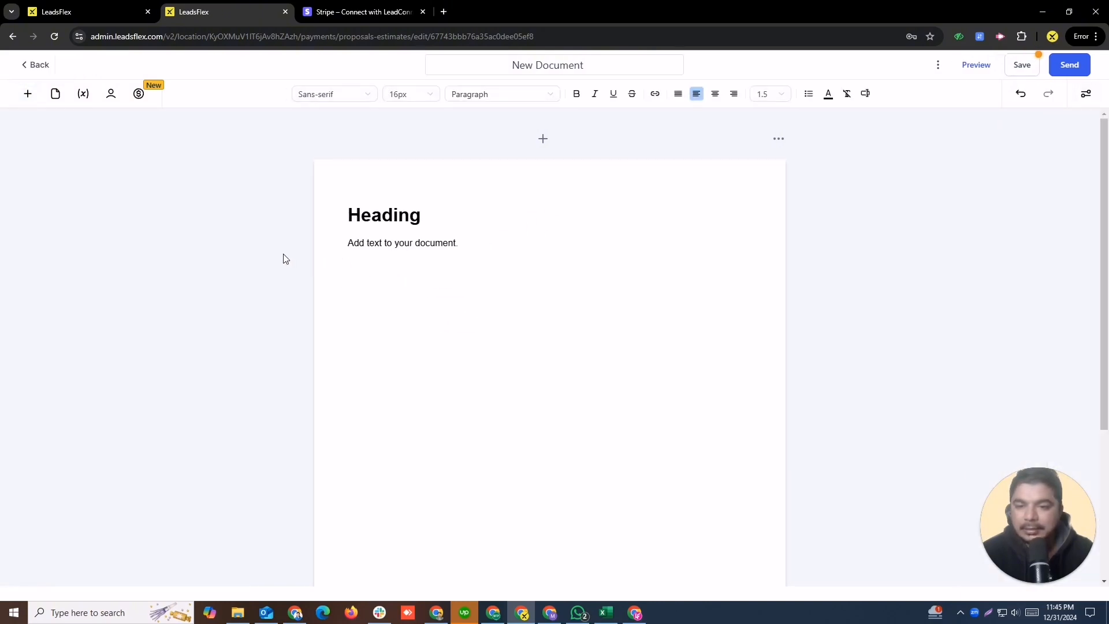
{"action": "left_click", "coordinate": [27, 94]}
{"action": "left_click_drag", "start_coordinate": [127, 217], "coordinate": [485, 292]}
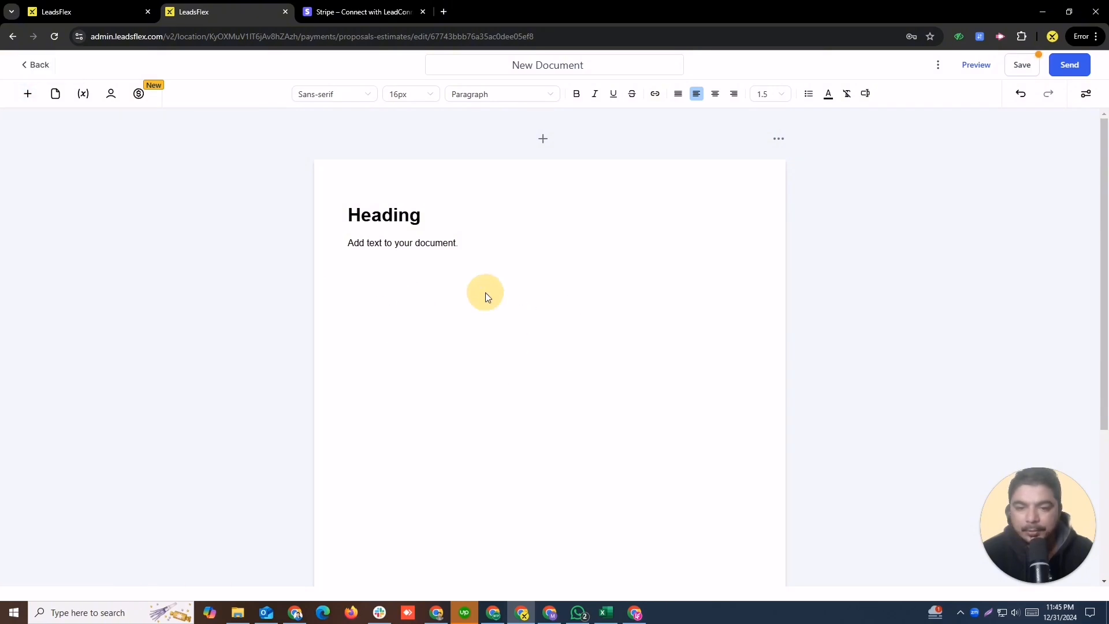
Step: Add a table block below the image placeholder and leave the document without saving the changes
{"action": "left_click", "coordinate": [26, 98]}
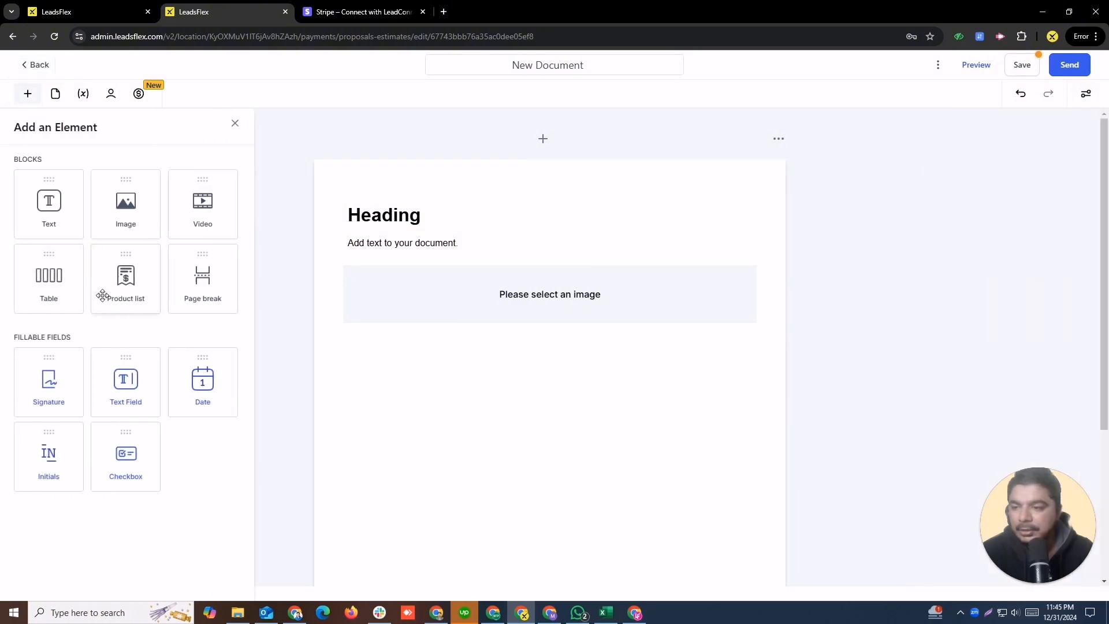
{"action": "left_click_drag", "start_coordinate": [51, 287], "coordinate": [367, 475]}
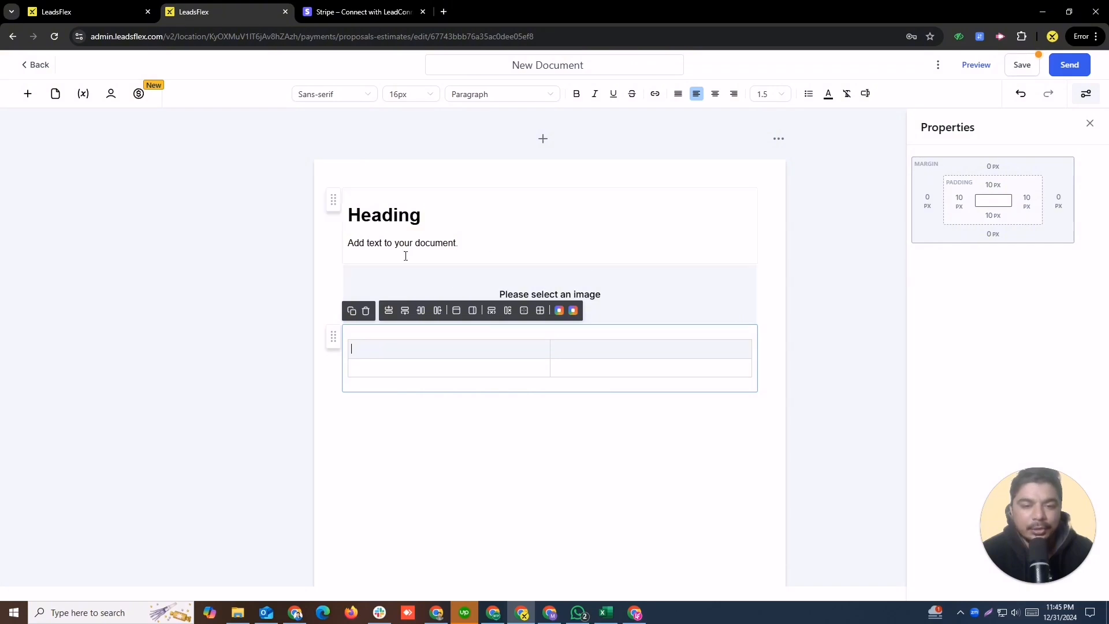
{"action": "left_click", "coordinate": [36, 65]}
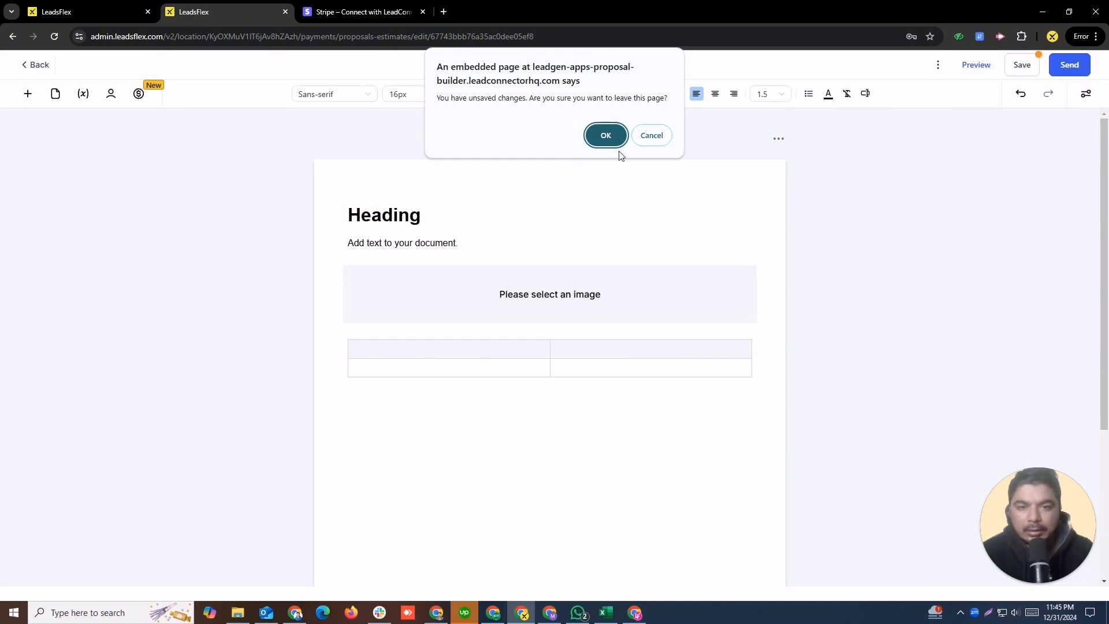
{"action": "left_click", "coordinate": [605, 136]}
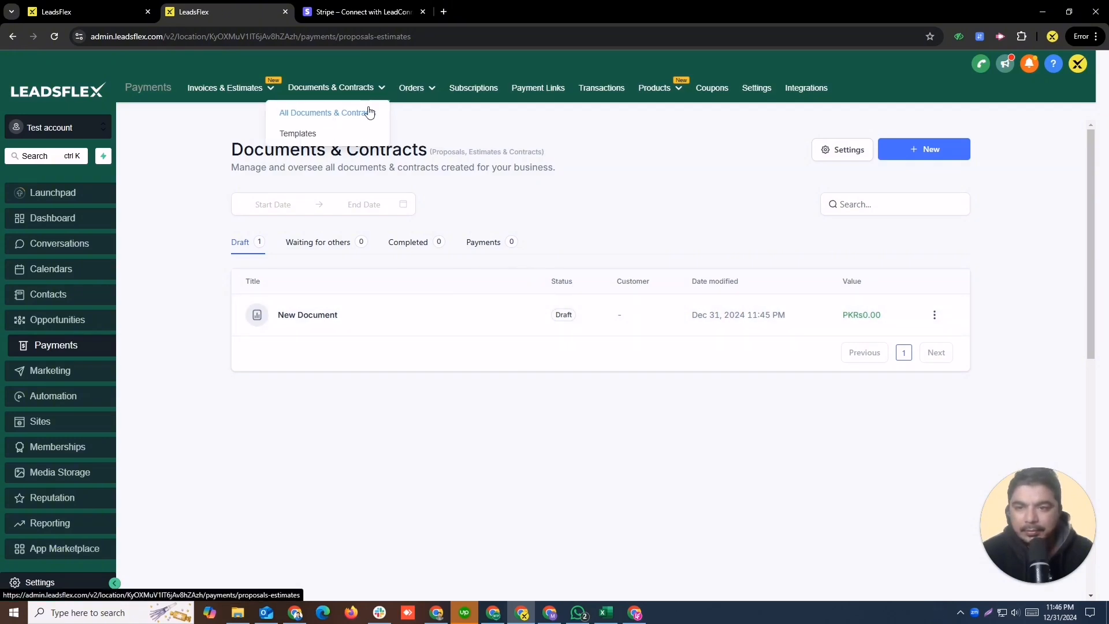
Step: View the subscriptions page and the list of payment links
{"action": "mouse_move", "coordinate": [415, 97]}
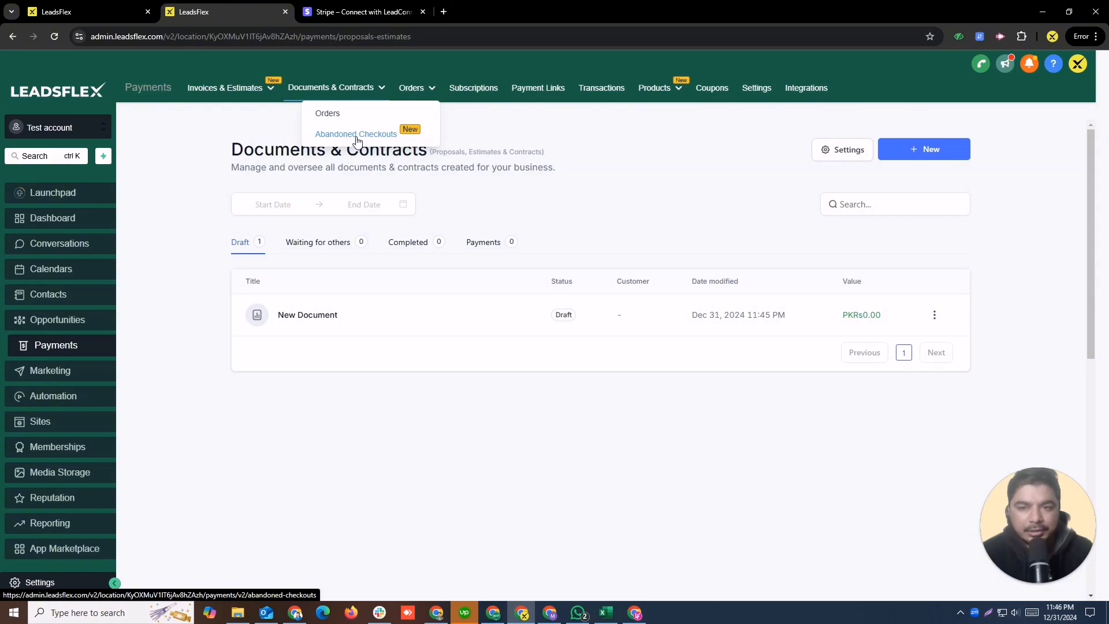
{"action": "left_click", "coordinate": [462, 94]}
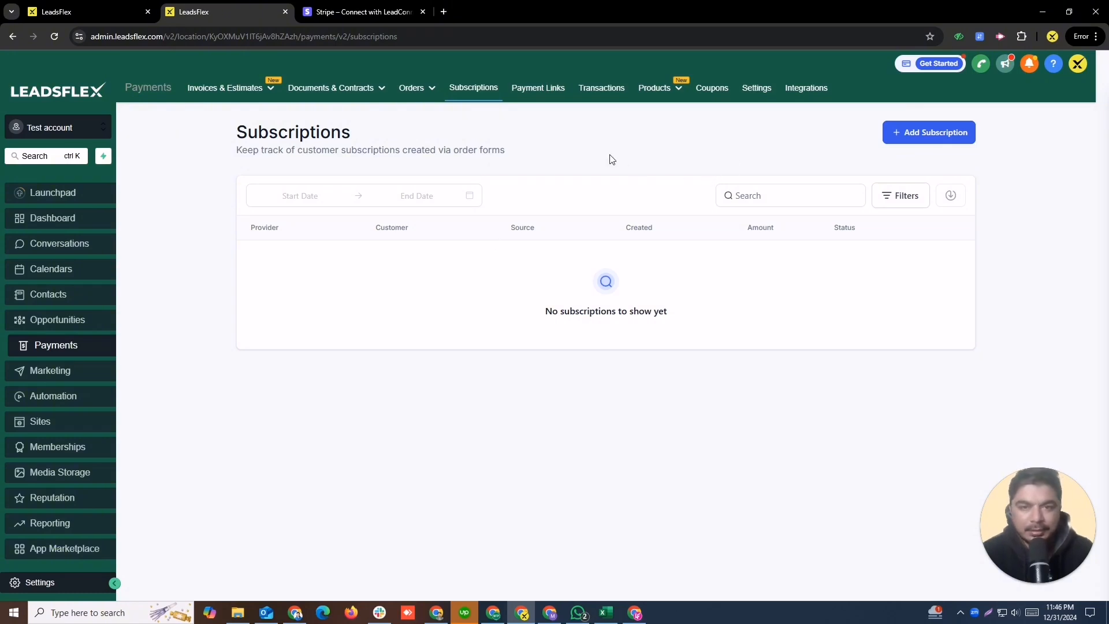
{"action": "left_click", "coordinate": [532, 97]}
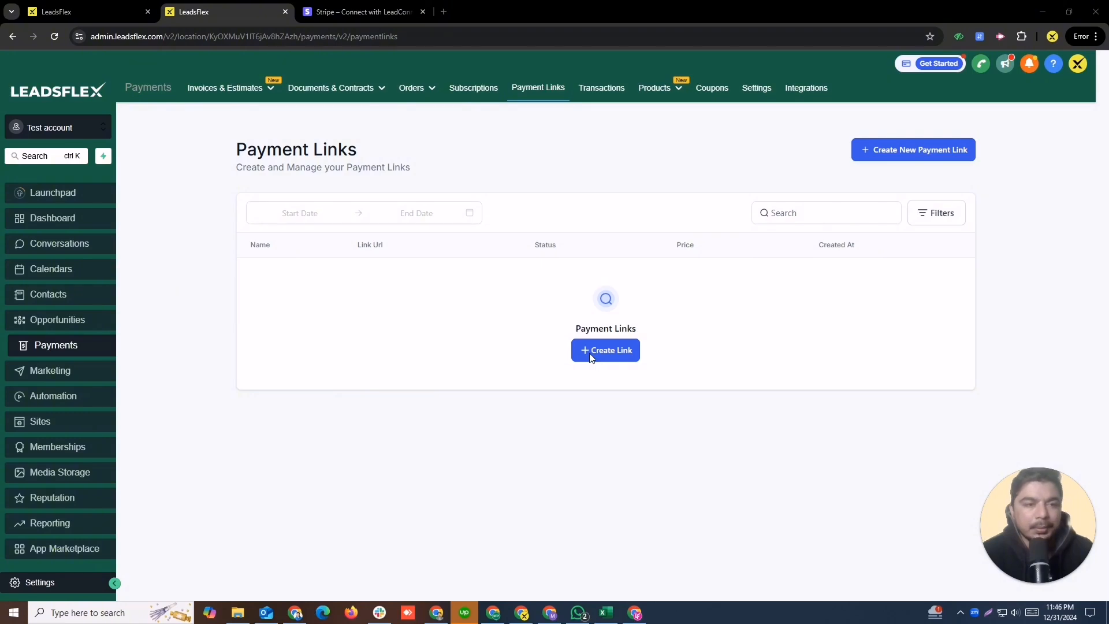
Step: Look over the new payment link form and its product selection, leave it unsaved, and view the transactions page
{"action": "left_click", "coordinate": [928, 151]}
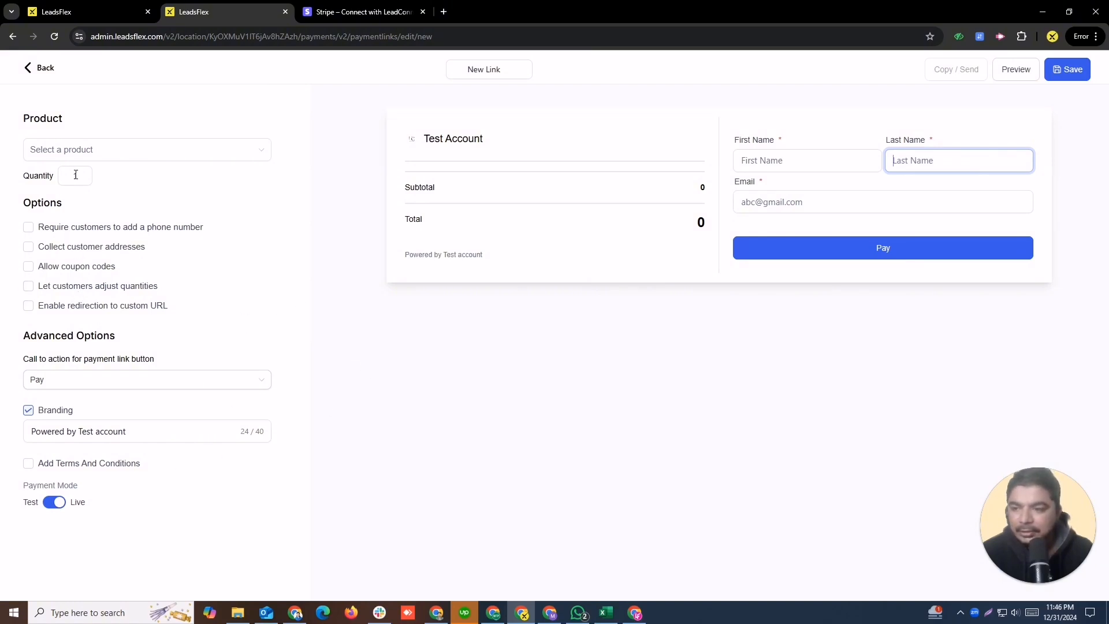
{"action": "left_click", "coordinate": [88, 151]}
{"action": "left_click", "coordinate": [104, 124]}
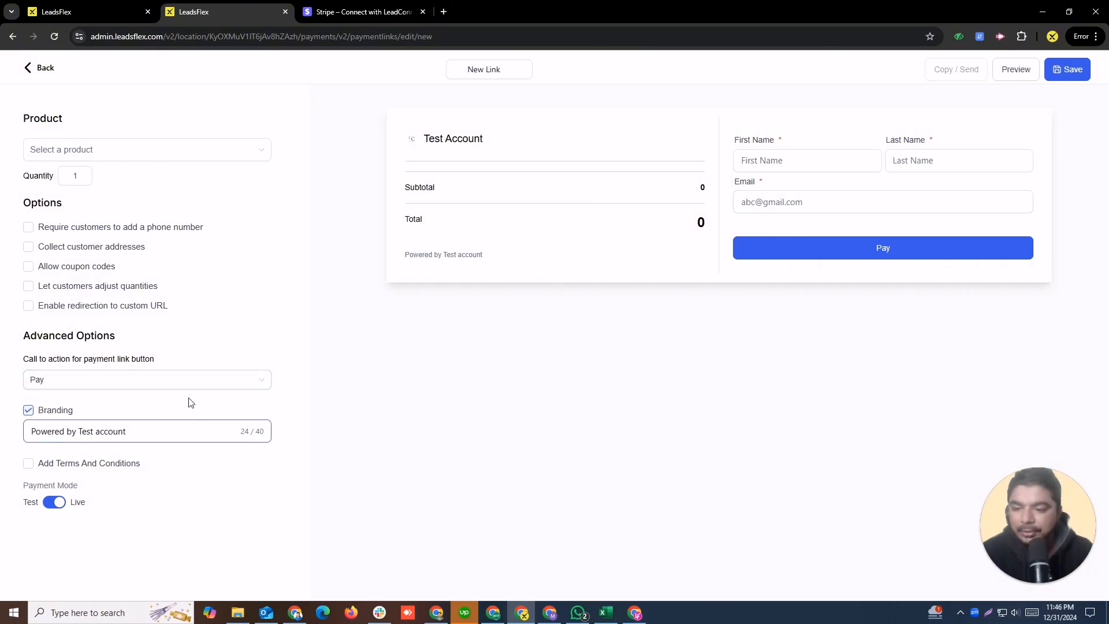
{"action": "left_click", "coordinate": [30, 69]}
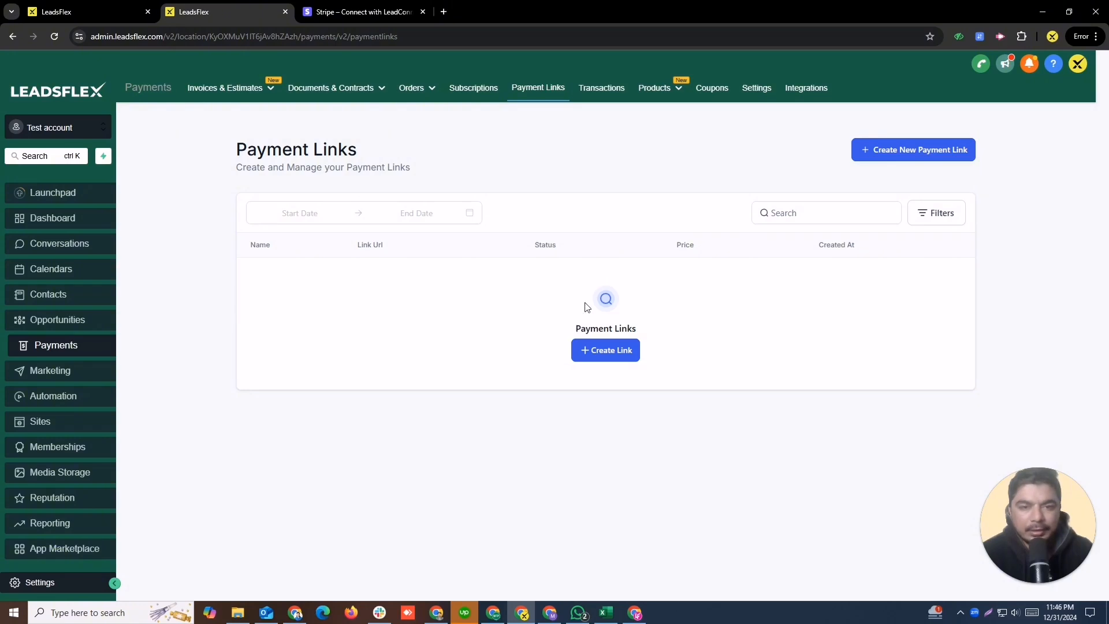
{"action": "left_click", "coordinate": [611, 90]}
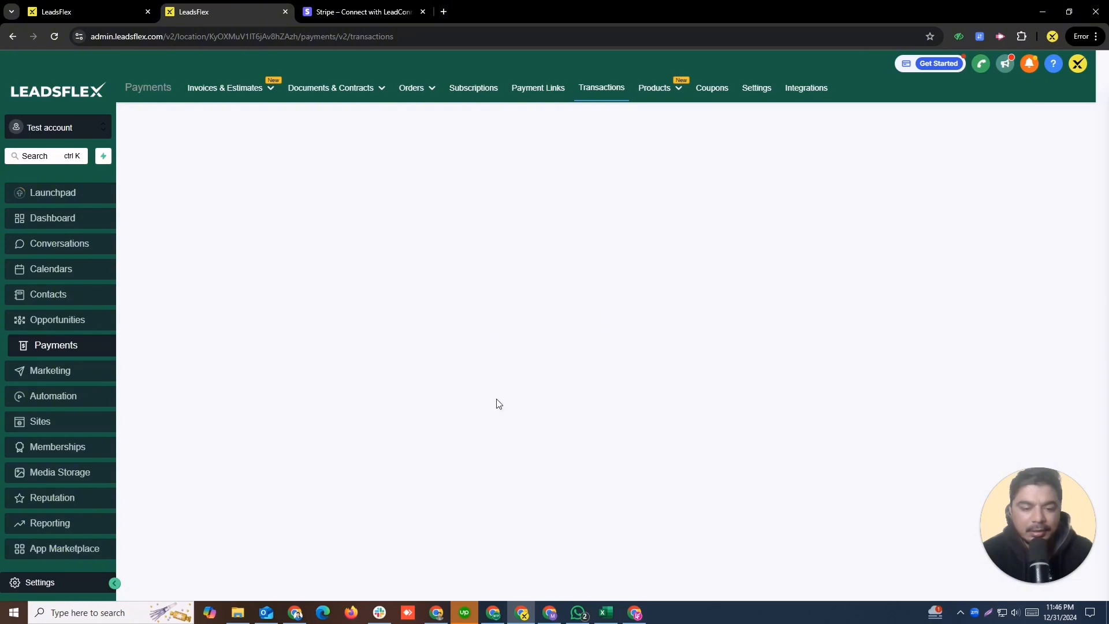
Step: Start a new product from the products page with the title "Test one" and the description "ss"
{"action": "mouse_move", "coordinate": [659, 89]}
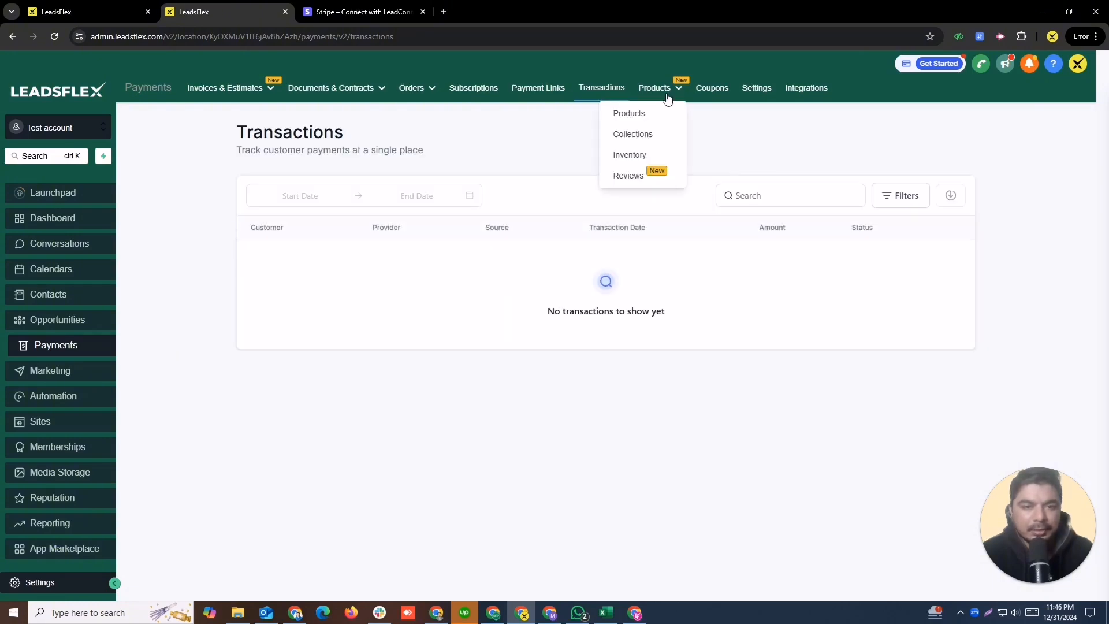
{"action": "left_click", "coordinate": [635, 113]}
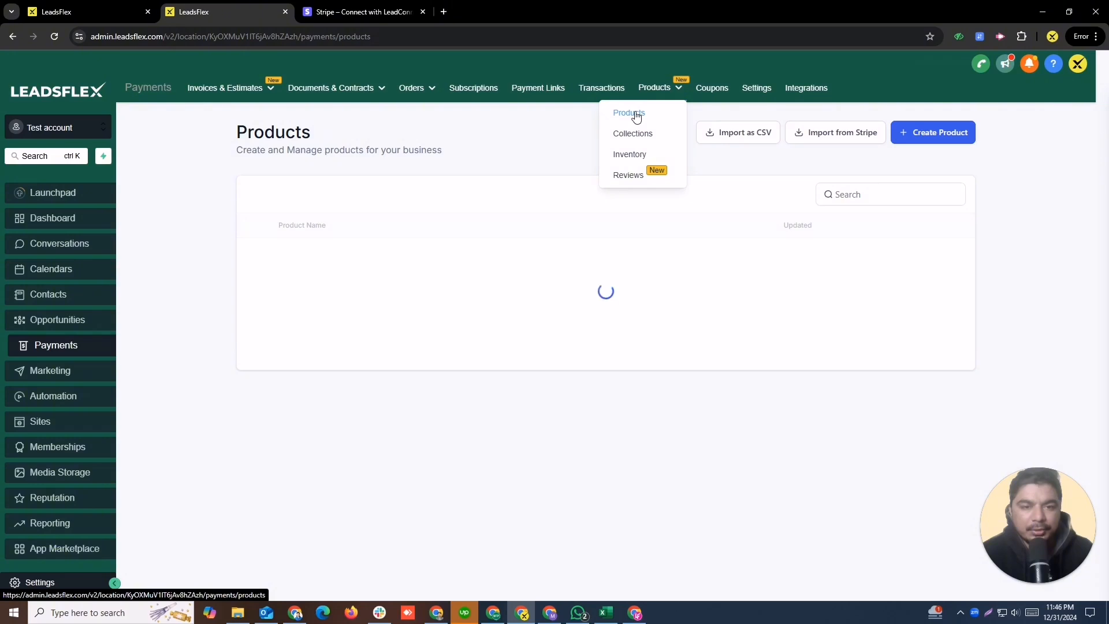
{"action": "left_click", "coordinate": [927, 136]}
{"action": "left_click", "coordinate": [607, 283]}
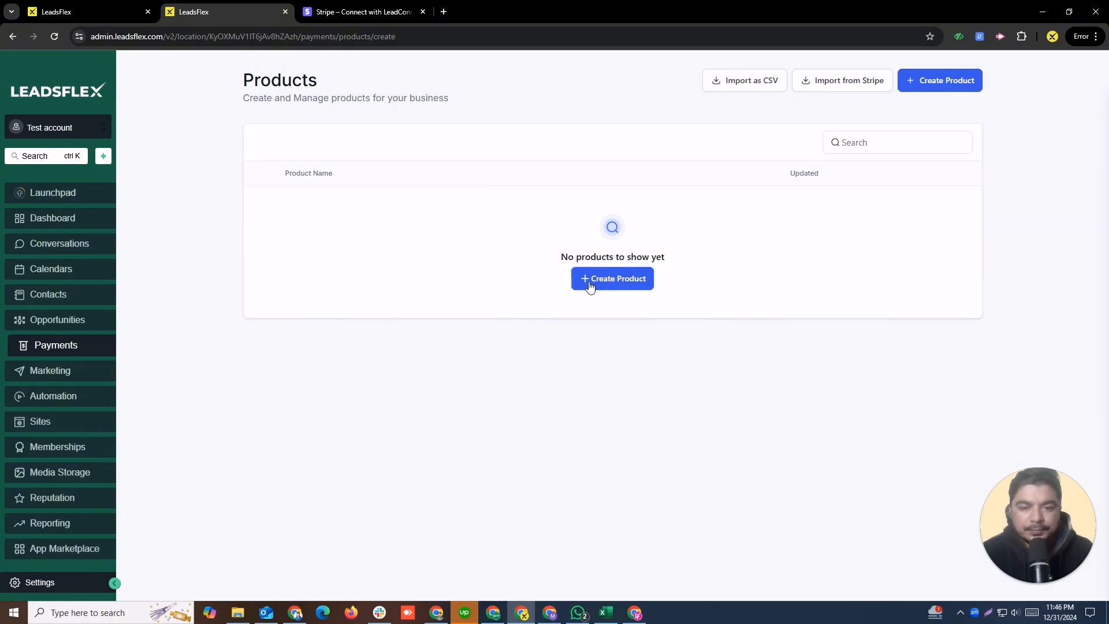
{"action": "left_click", "coordinate": [477, 237]}
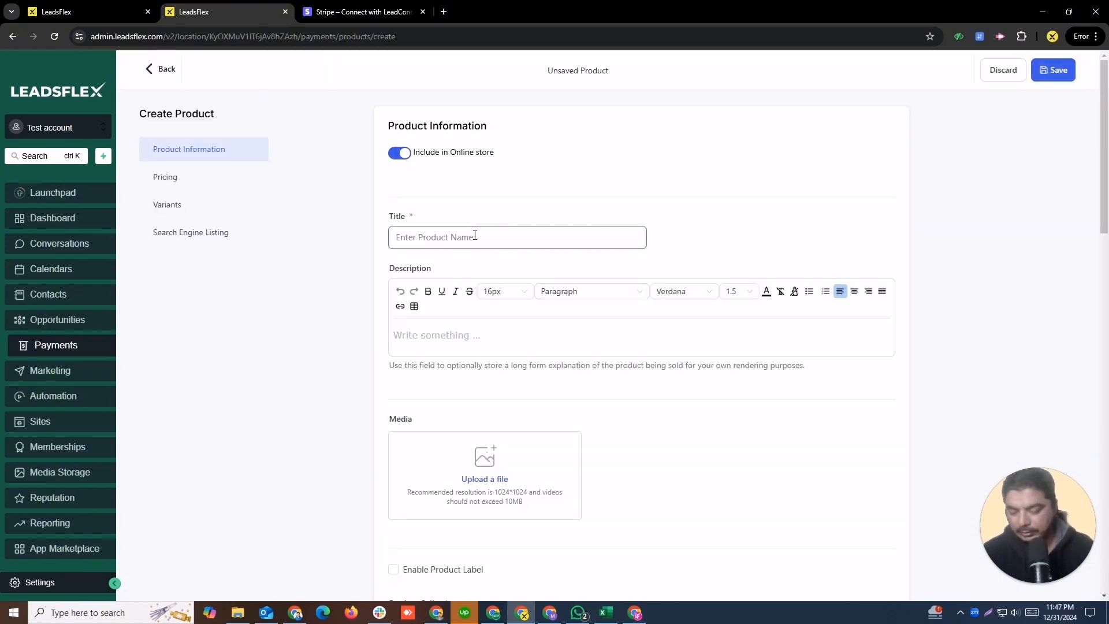
{"action": "type", "text": "Test one"}
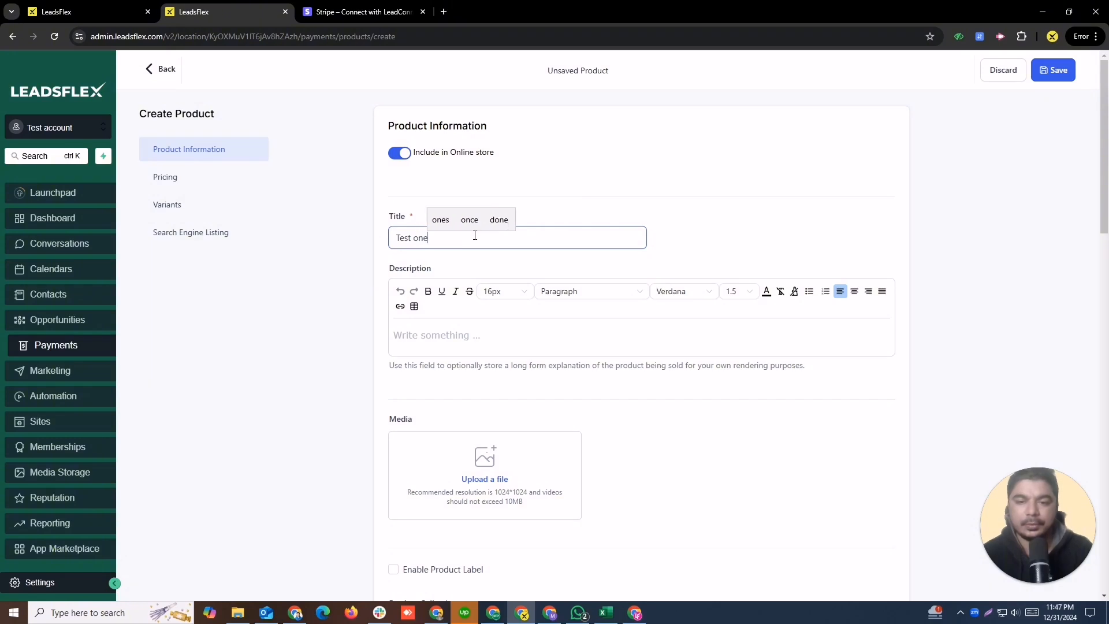
{"action": "left_click", "coordinate": [441, 340]}
{"action": "type", "text": "ss"}
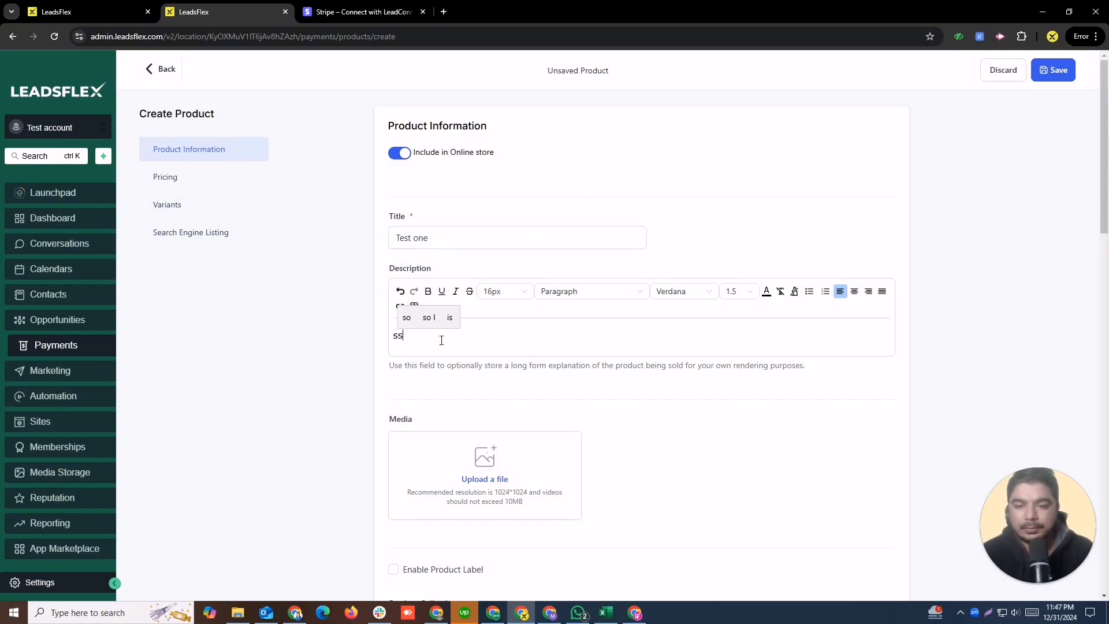
Step: Look over the product's media library, collection choices, tax options, variants and search engine listing sections
{"action": "left_click", "coordinate": [452, 487]}
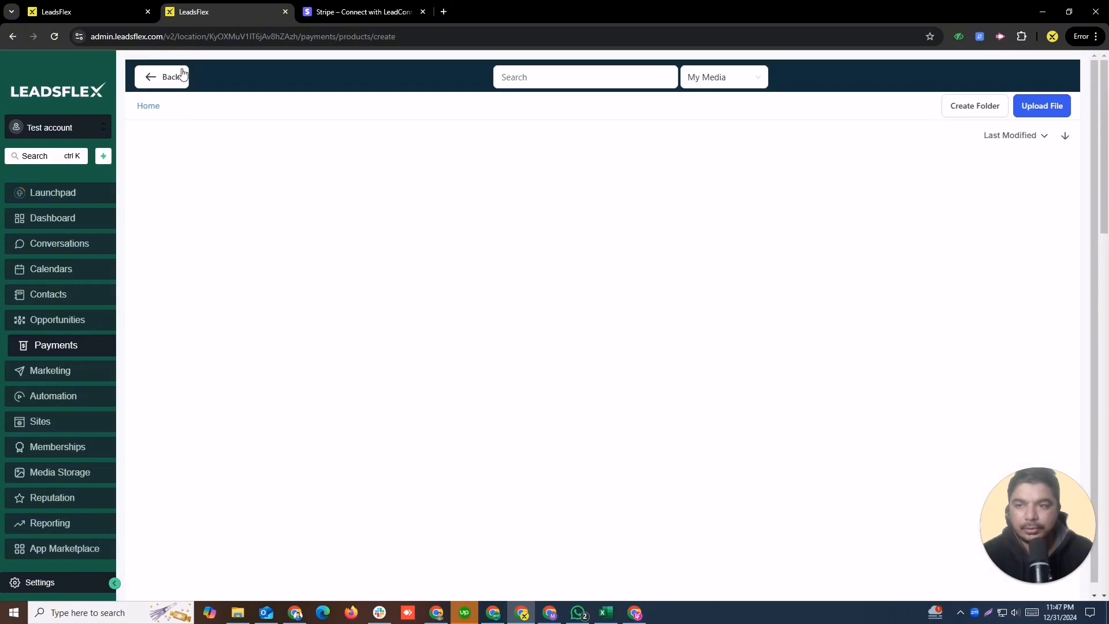
{"action": "left_click", "coordinate": [156, 85]}
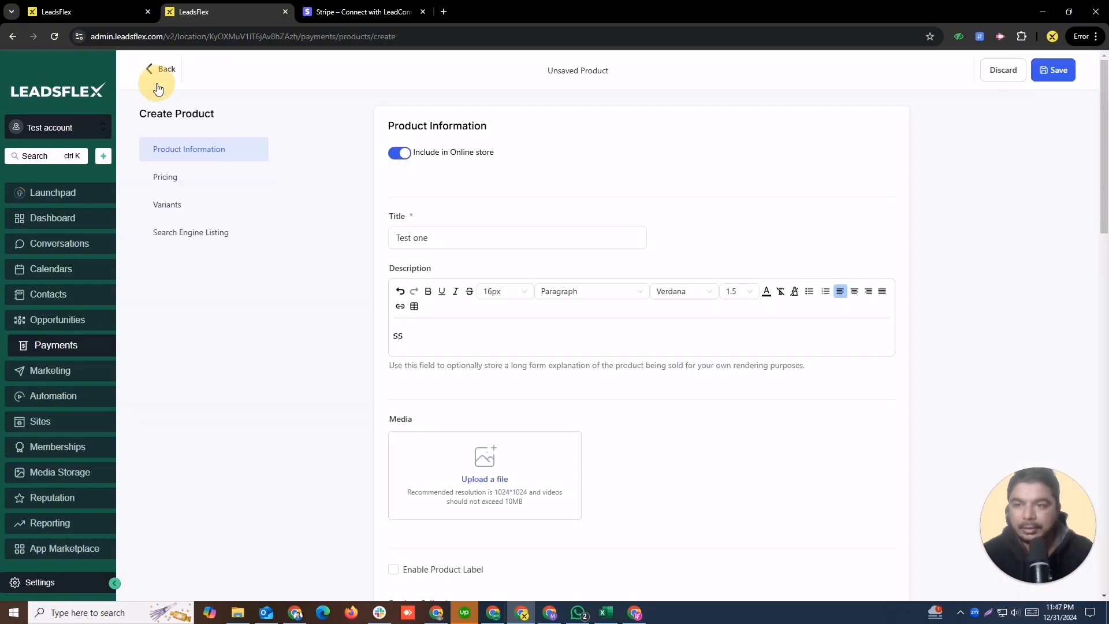
{"action": "scroll", "coordinate": [520, 322], "scroll_direction": "down", "scroll_amount": 10}
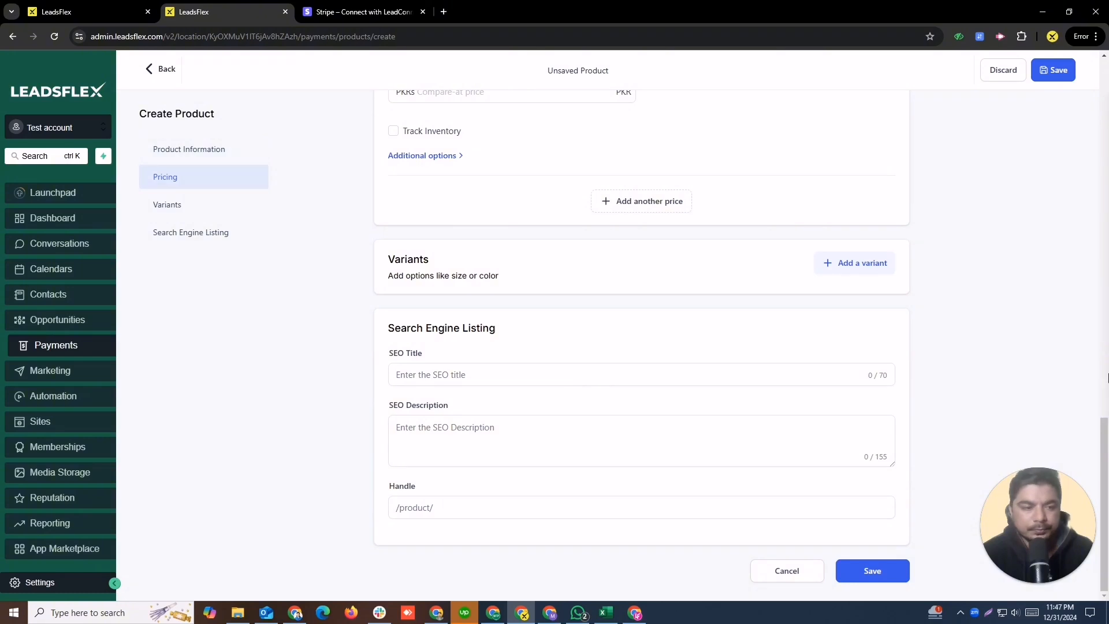
{"action": "left_click_drag", "start_coordinate": [1105, 428], "coordinate": [1106, 183]}
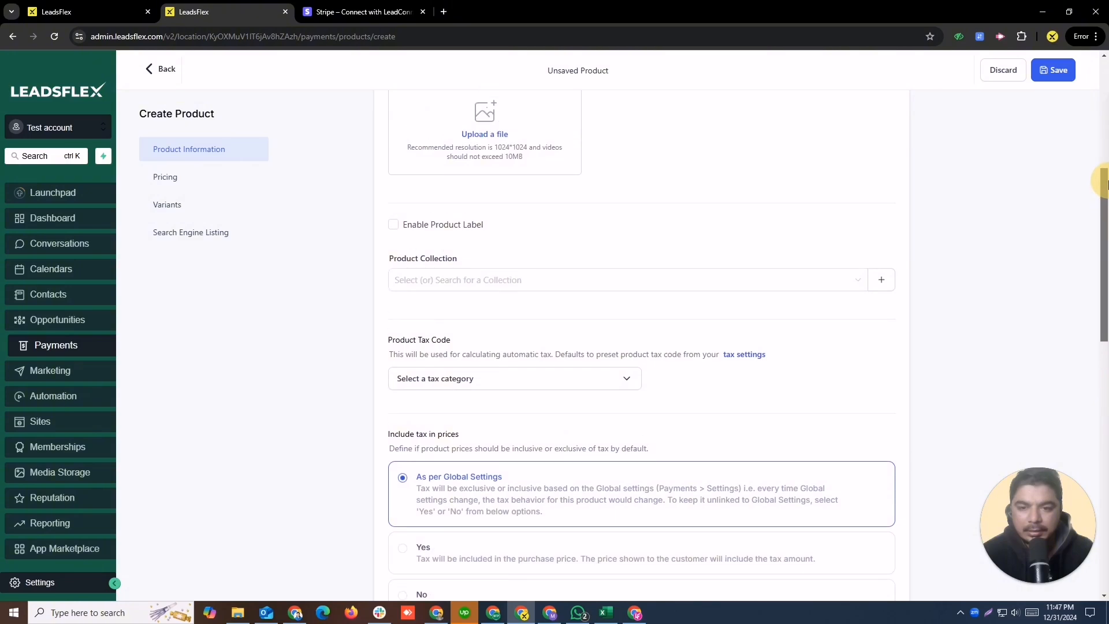
{"action": "left_click", "coordinate": [569, 287]}
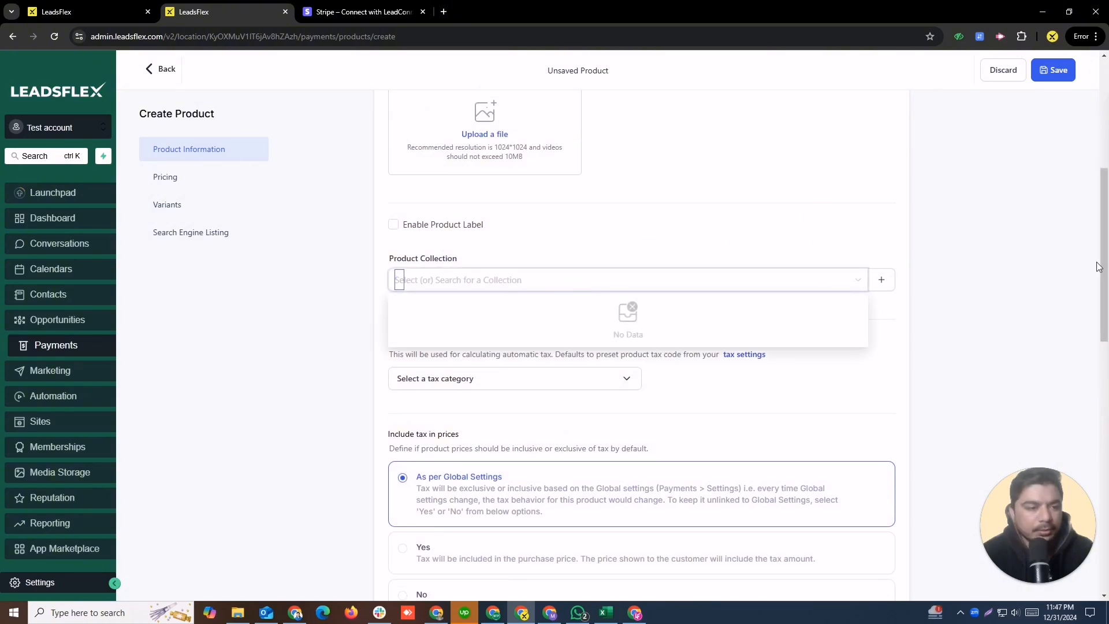
{"action": "left_click_drag", "start_coordinate": [1104, 253], "coordinate": [1105, 528]}
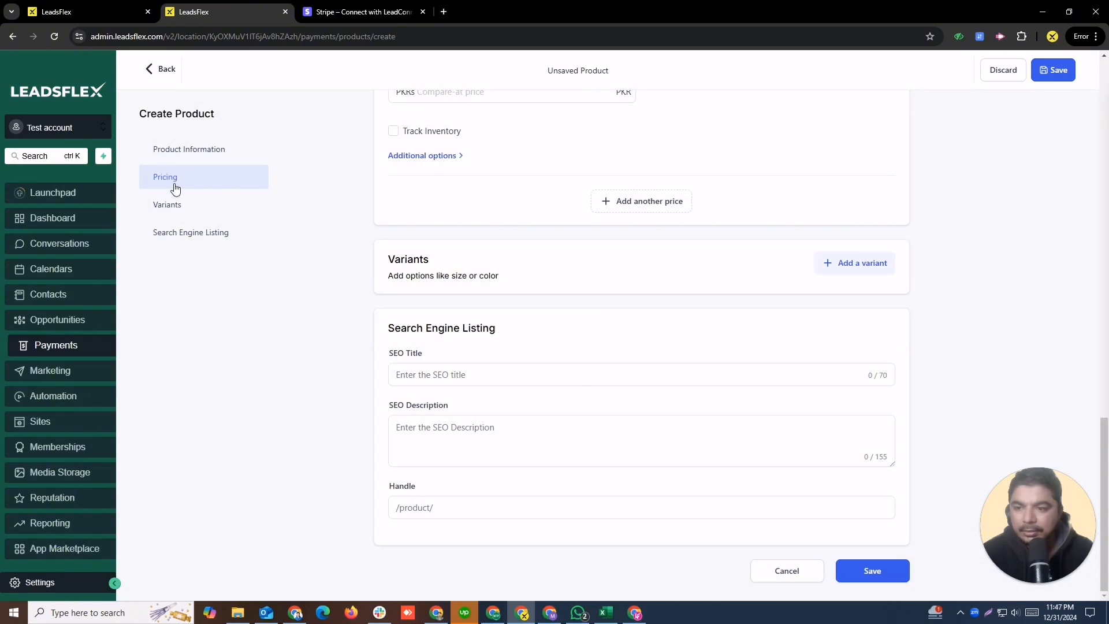
Step: Set the product's one-time price to 1999 in USD with a compare-at price of 100
{"action": "left_click", "coordinate": [228, 184]}
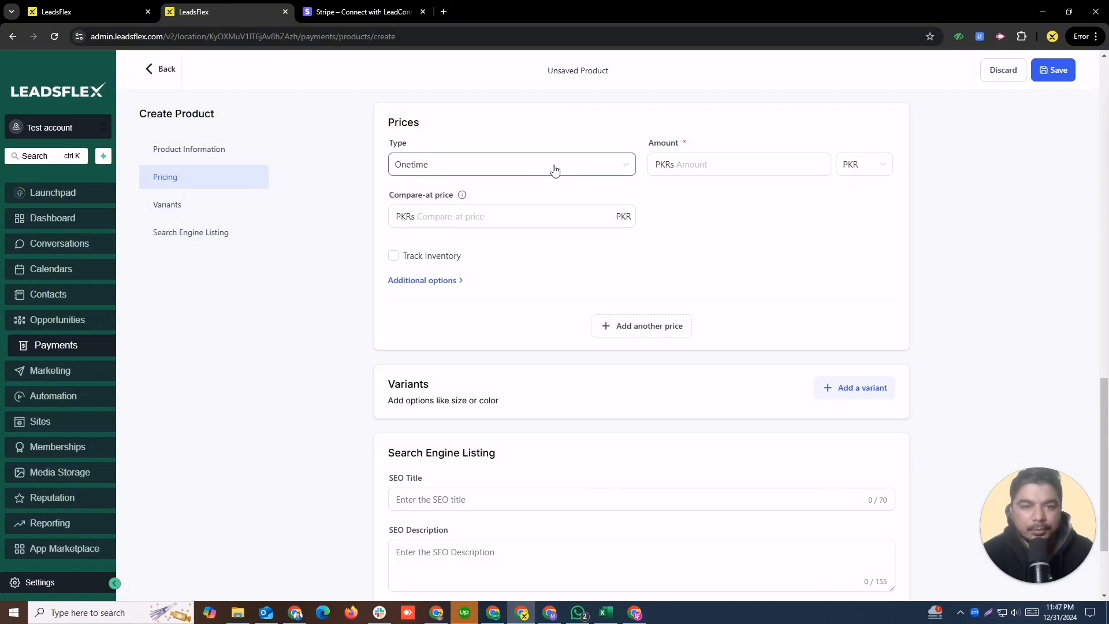
{"action": "left_click", "coordinate": [471, 170]}
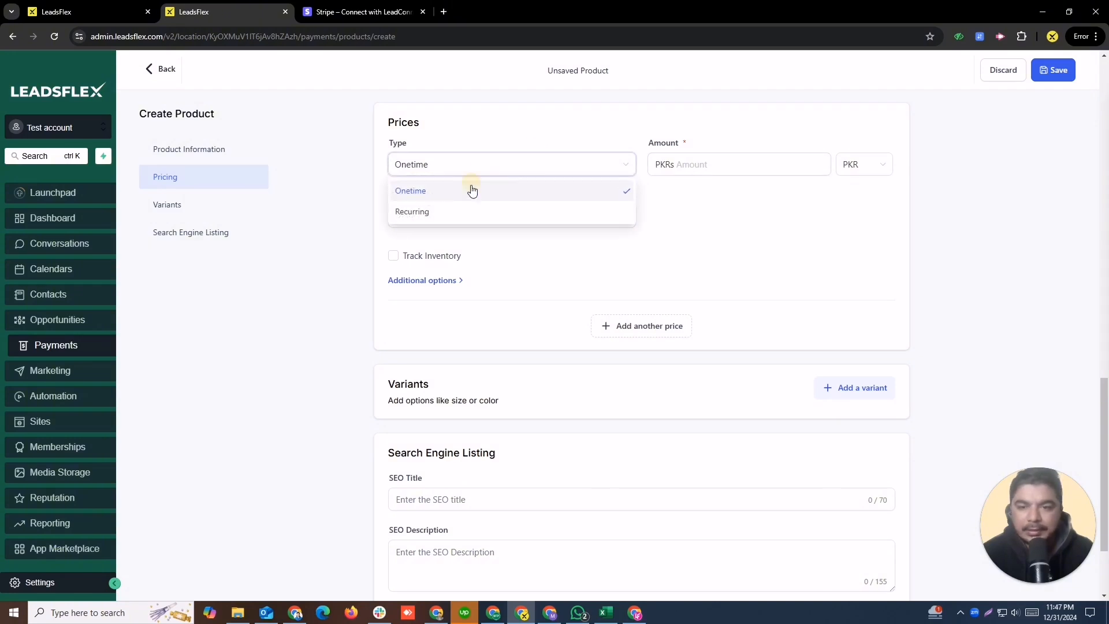
{"action": "left_click", "coordinate": [691, 165]}
{"action": "type", "text": "1999"}
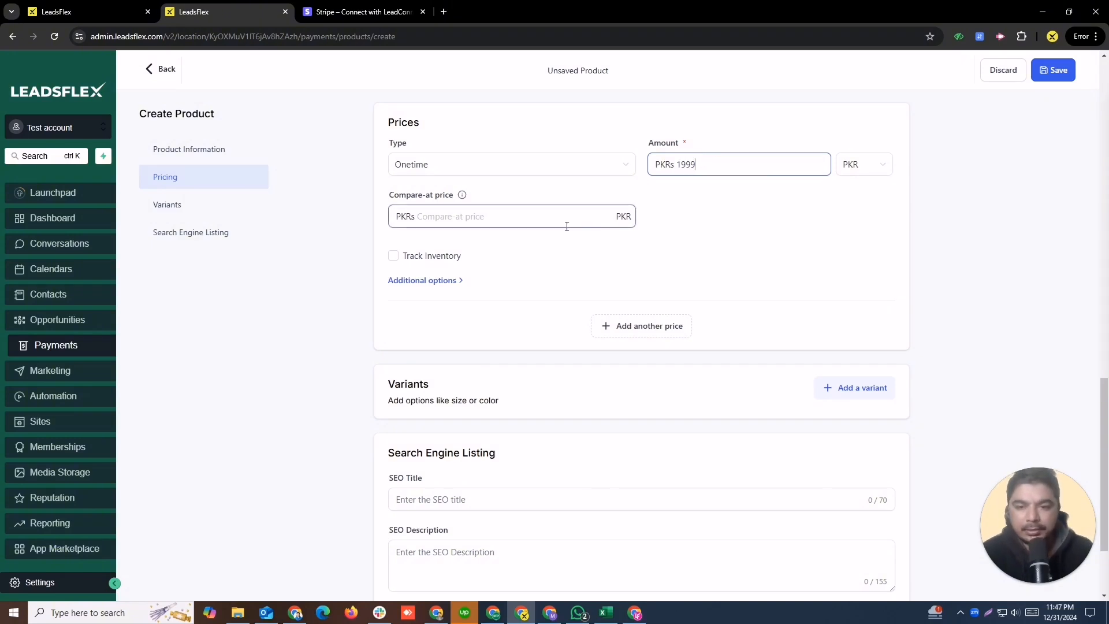
{"action": "left_click", "coordinate": [525, 218]}
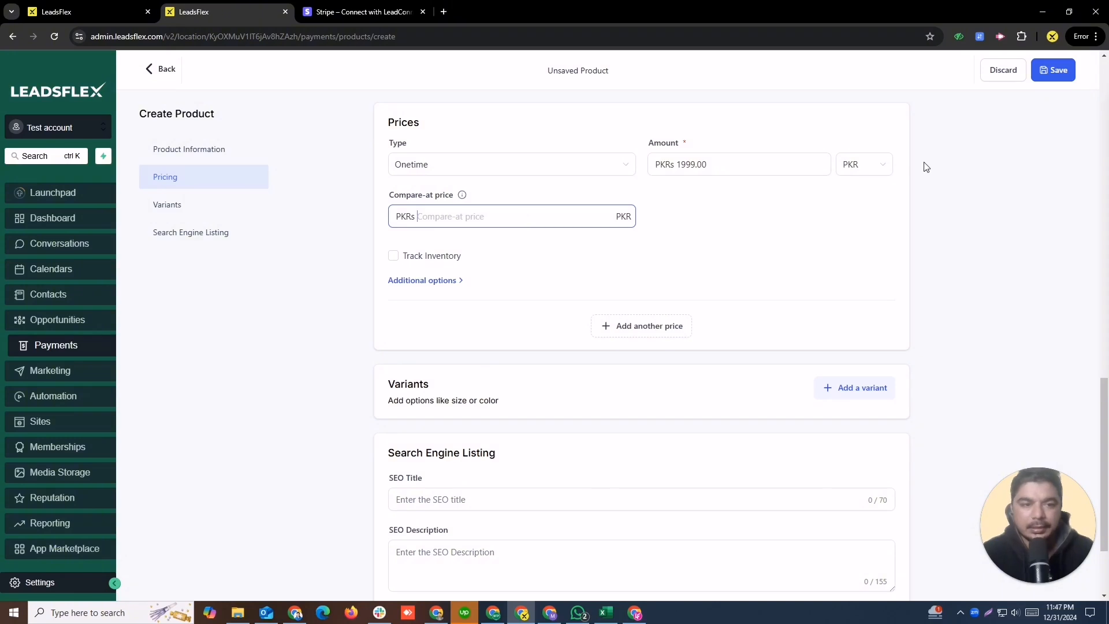
{"action": "left_click", "coordinate": [866, 166]}
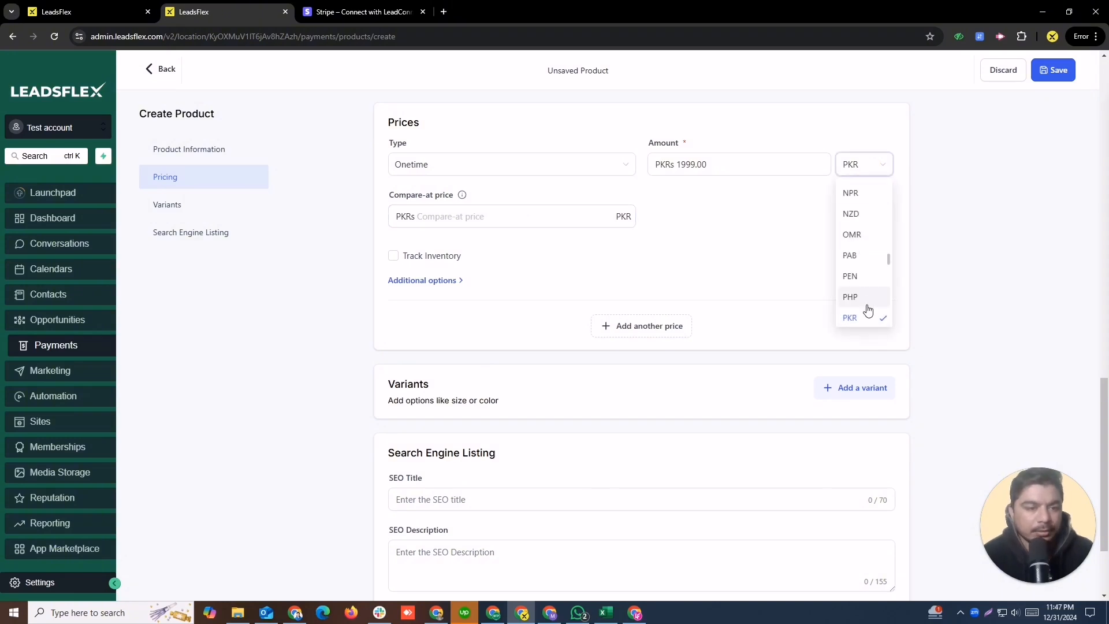
{"action": "left_click_drag", "start_coordinate": [893, 263], "coordinate": [879, 185]}
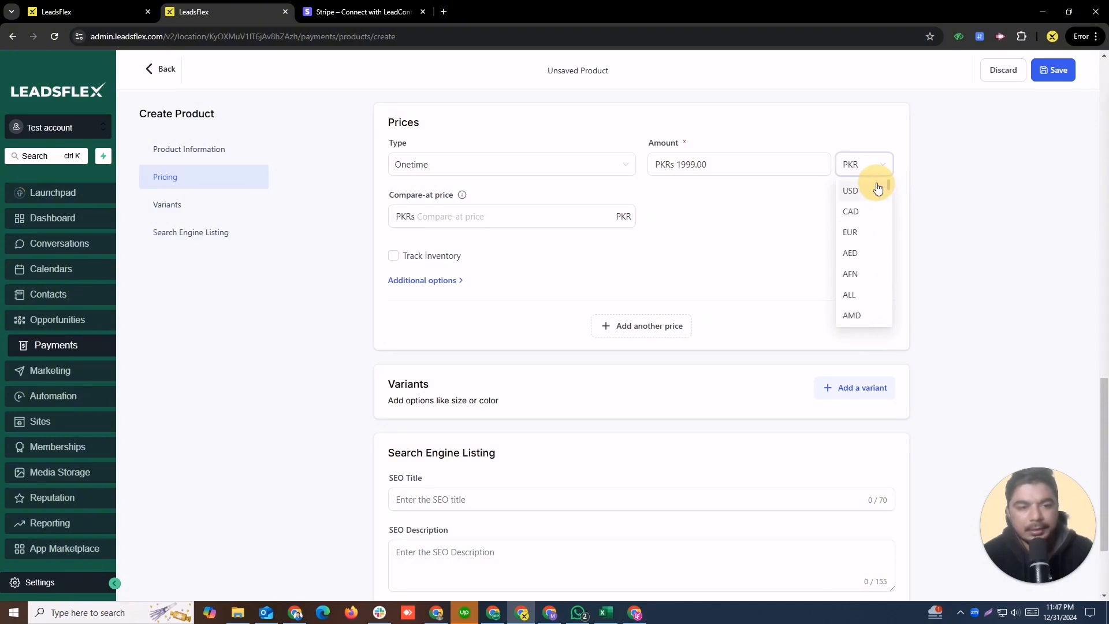
{"action": "left_click", "coordinate": [501, 219]}
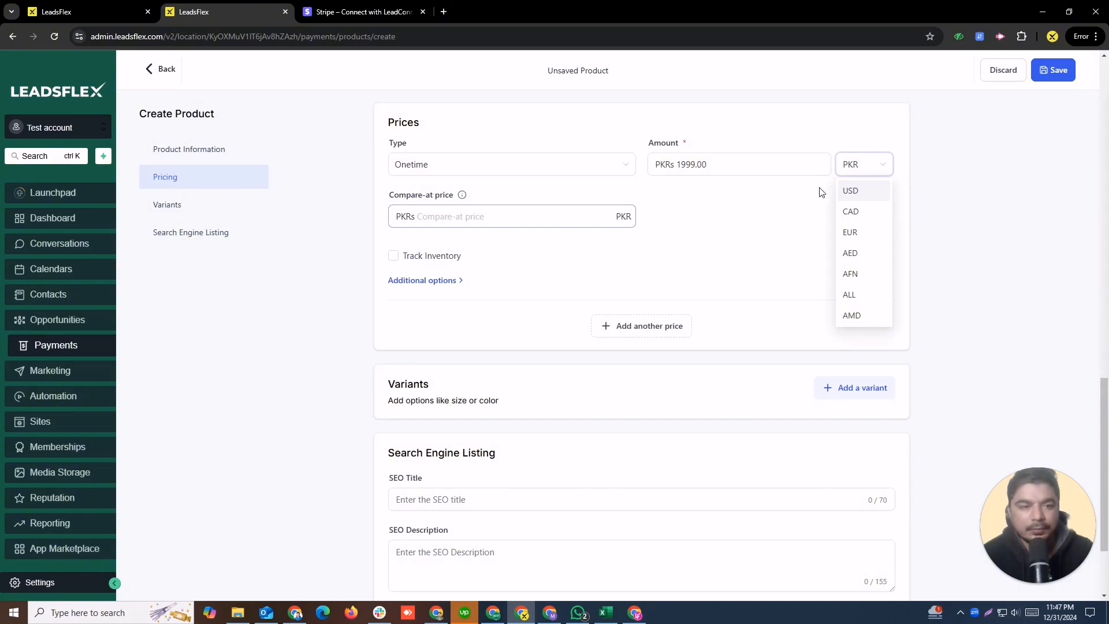
{"action": "left_click", "coordinate": [849, 191]}
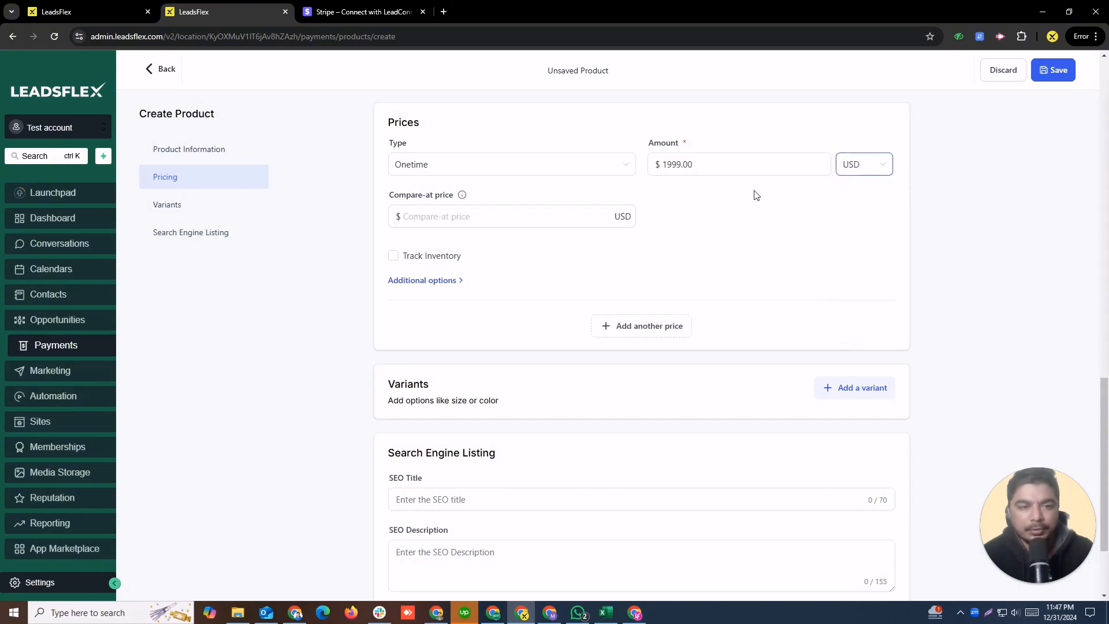
{"action": "left_click", "coordinate": [473, 217]}
{"action": "type", "text": "100"}
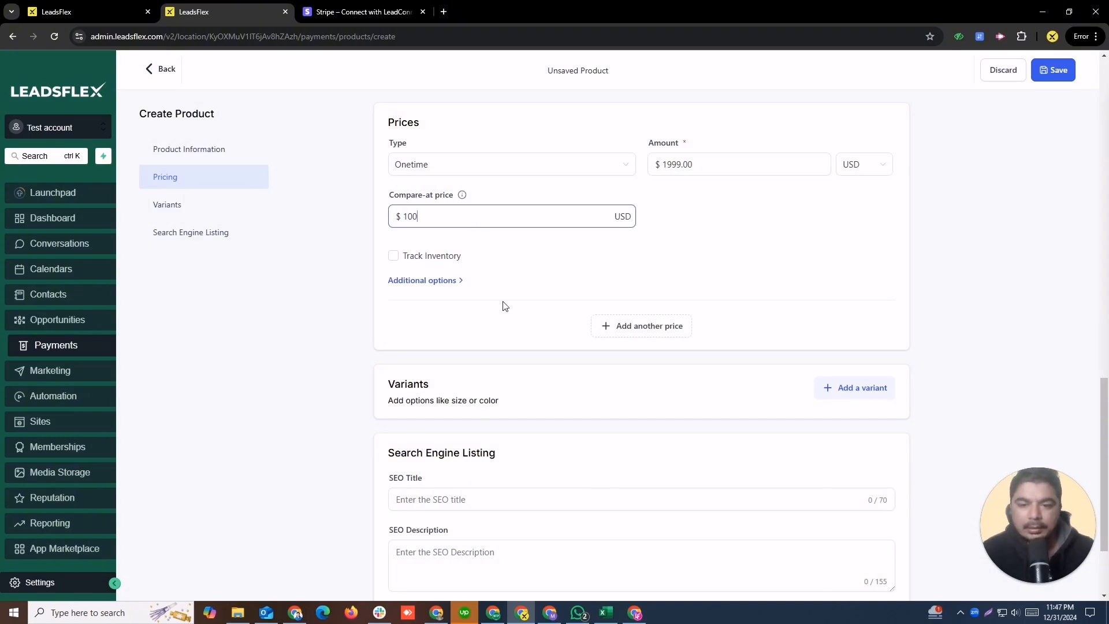
{"action": "left_click", "coordinate": [407, 258]}
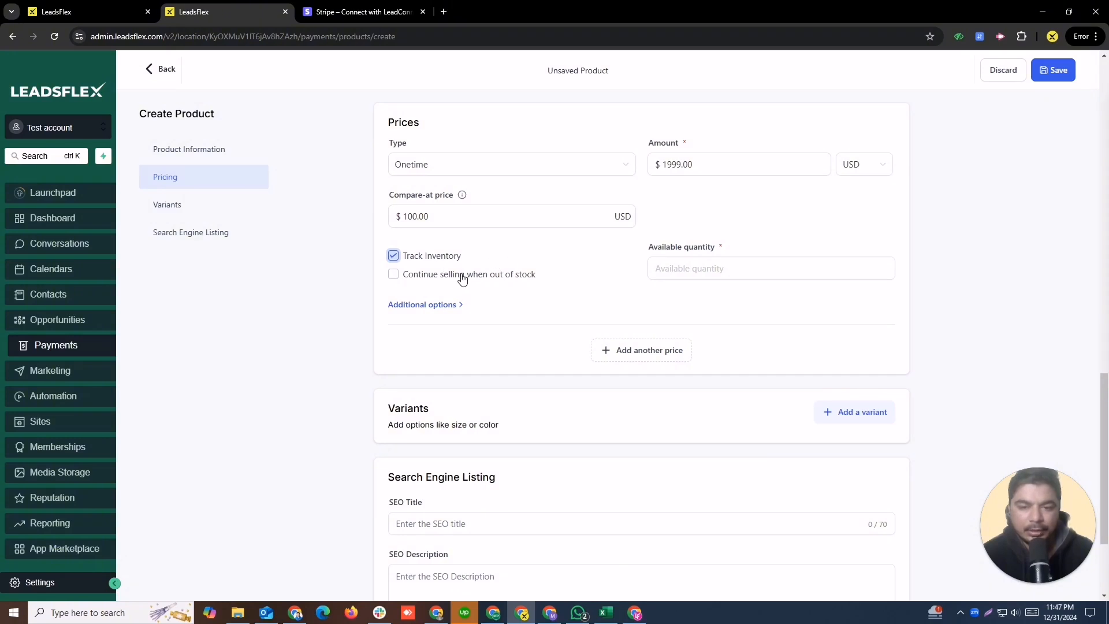
{"action": "left_click", "coordinate": [445, 275]}
{"action": "left_click", "coordinate": [394, 256]}
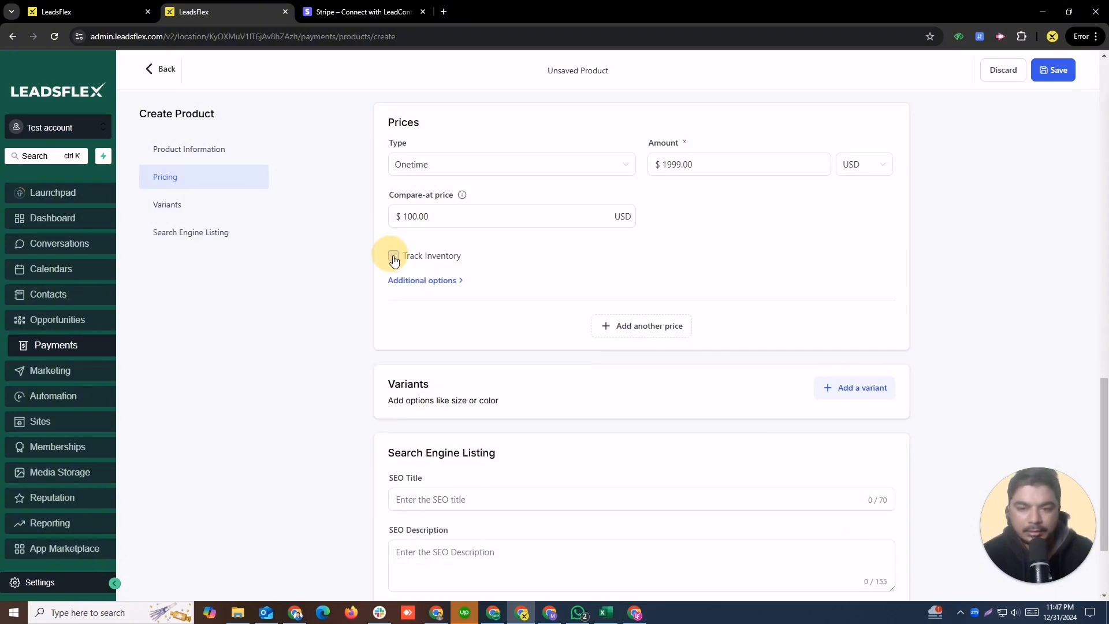
Step: Save the new product and return to the products list
{"action": "scroll", "coordinate": [1107, 375], "scroll_direction": "down", "scroll_amount": 3}
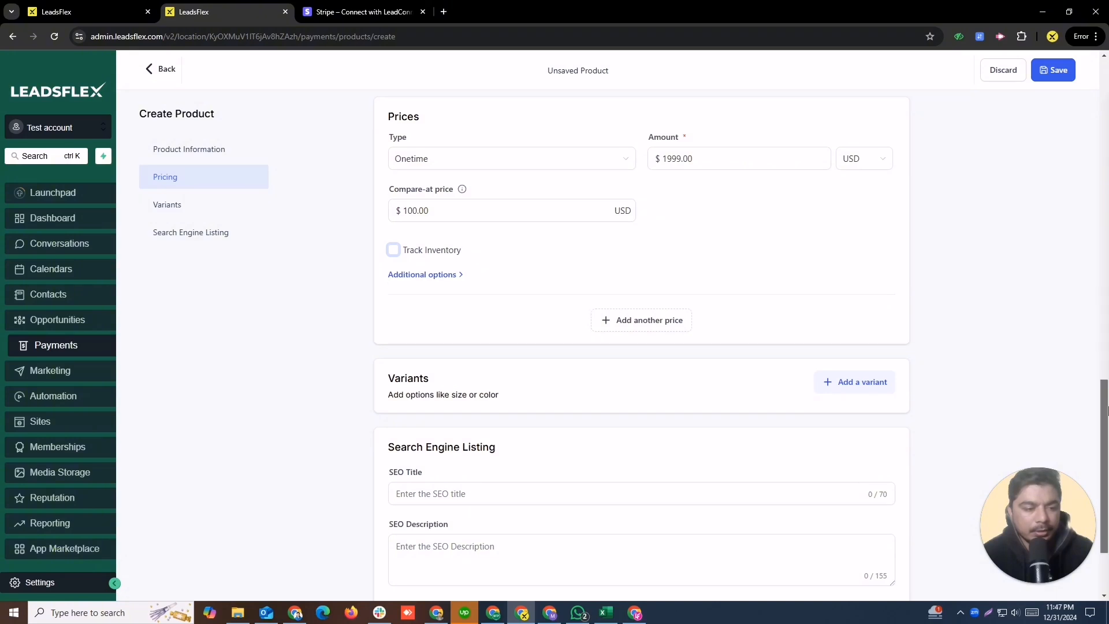
{"action": "left_click", "coordinate": [865, 576]}
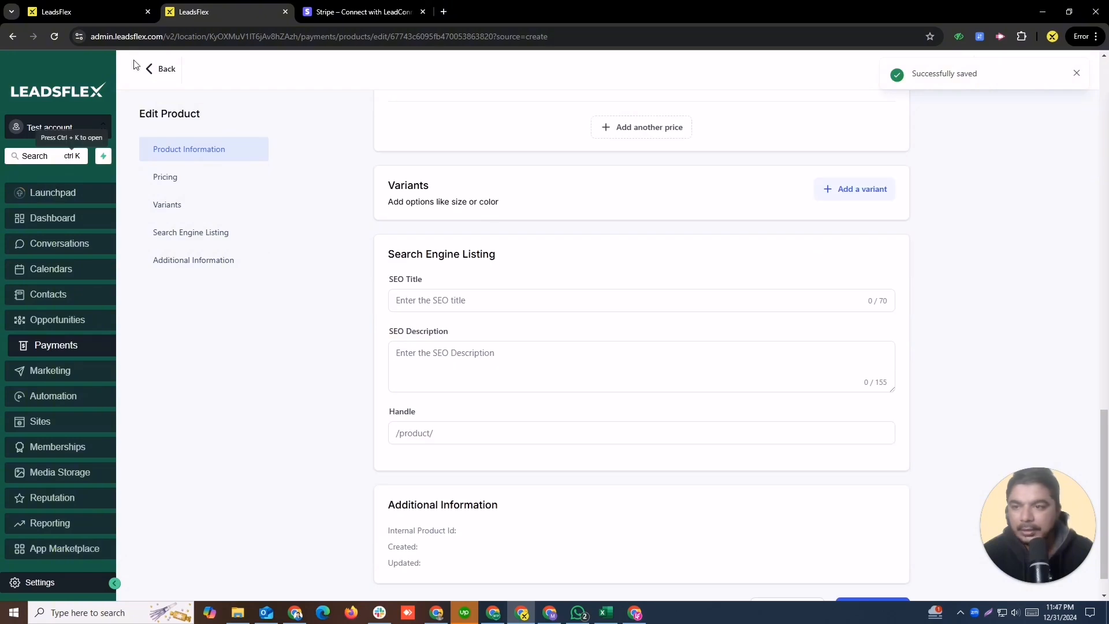
{"action": "left_click", "coordinate": [149, 70]}
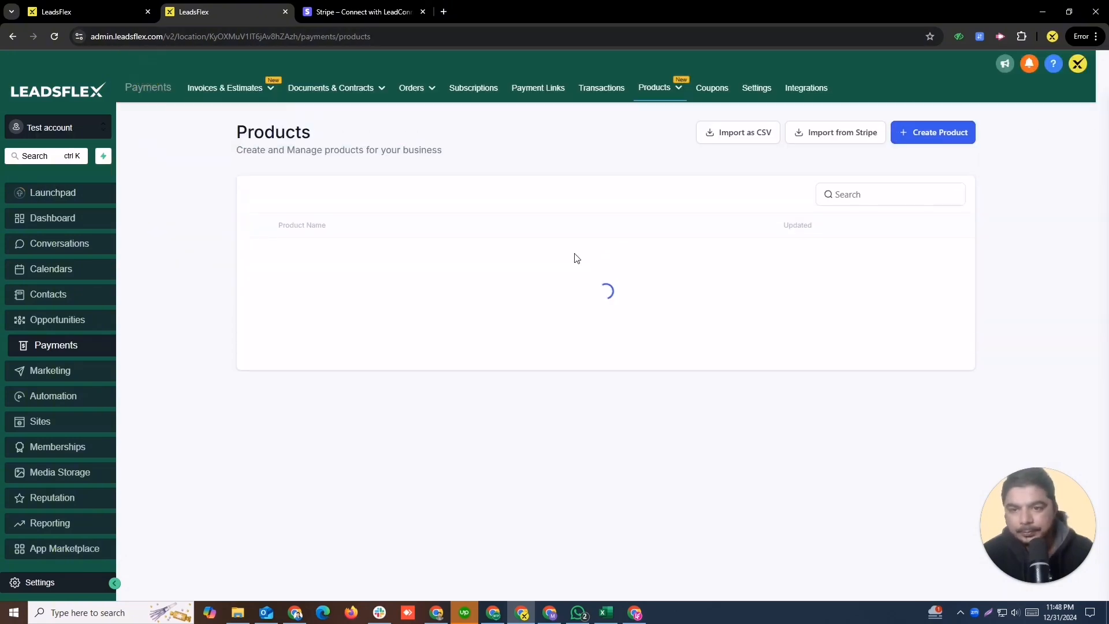
Step: Start a new coupon from the coupons page and name it "testcoupn"
{"action": "left_click", "coordinate": [712, 87]}
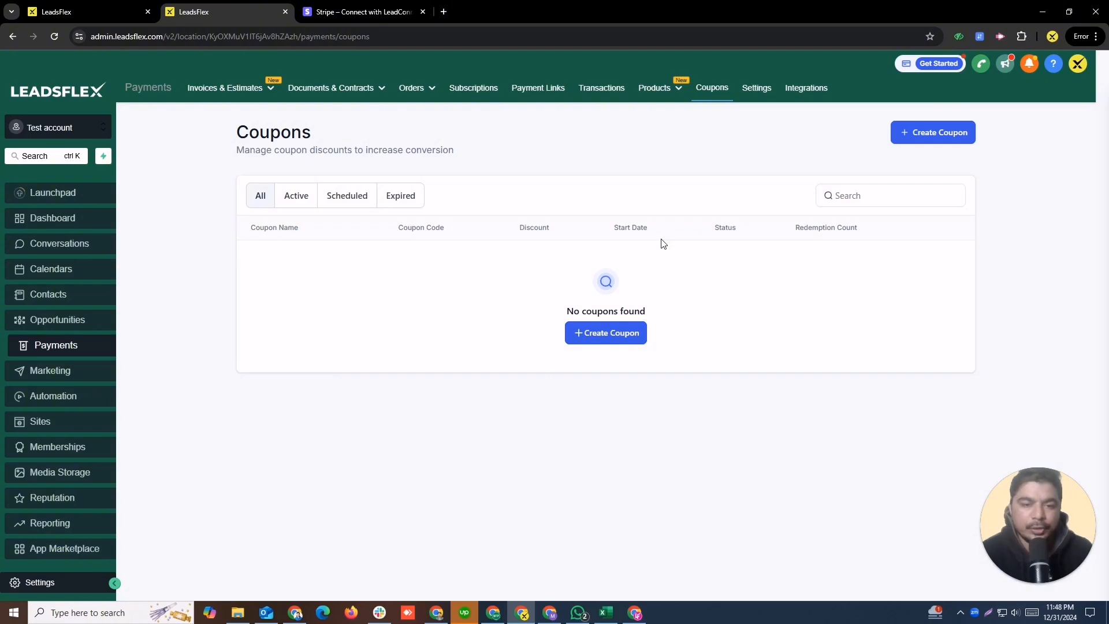
{"action": "left_click", "coordinate": [612, 340]}
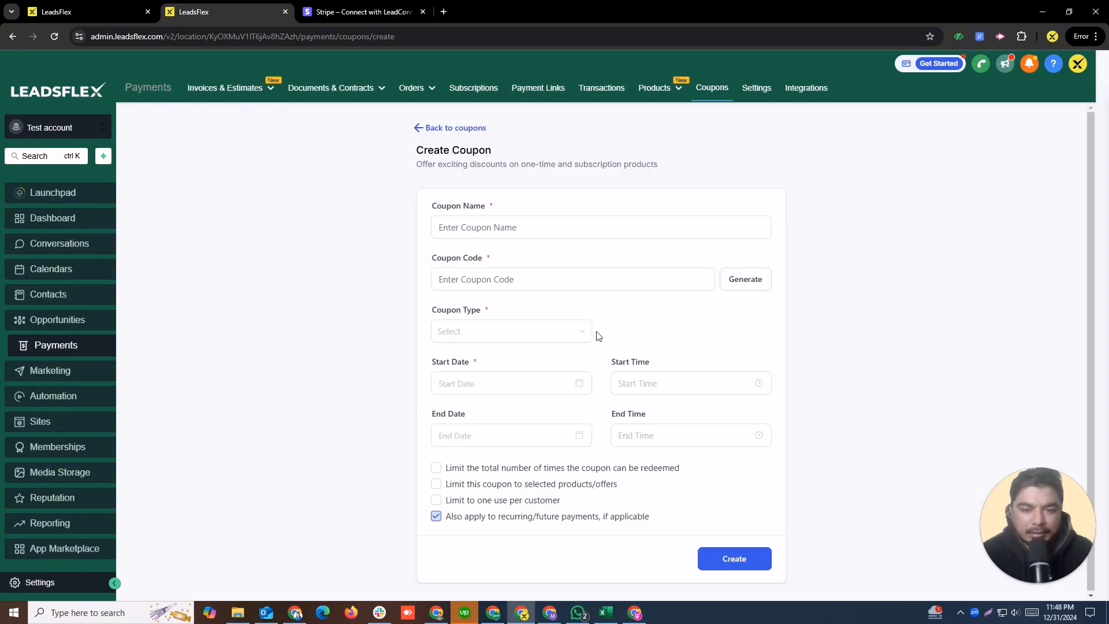
{"action": "left_click", "coordinate": [508, 226]}
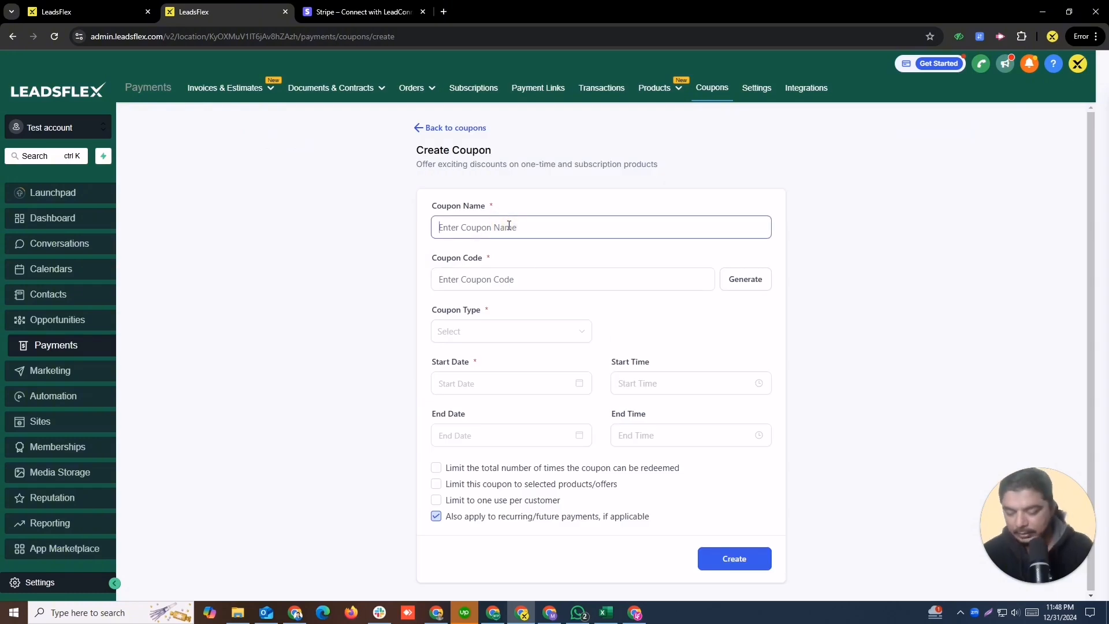
{"action": "type", "text": "testcu"}
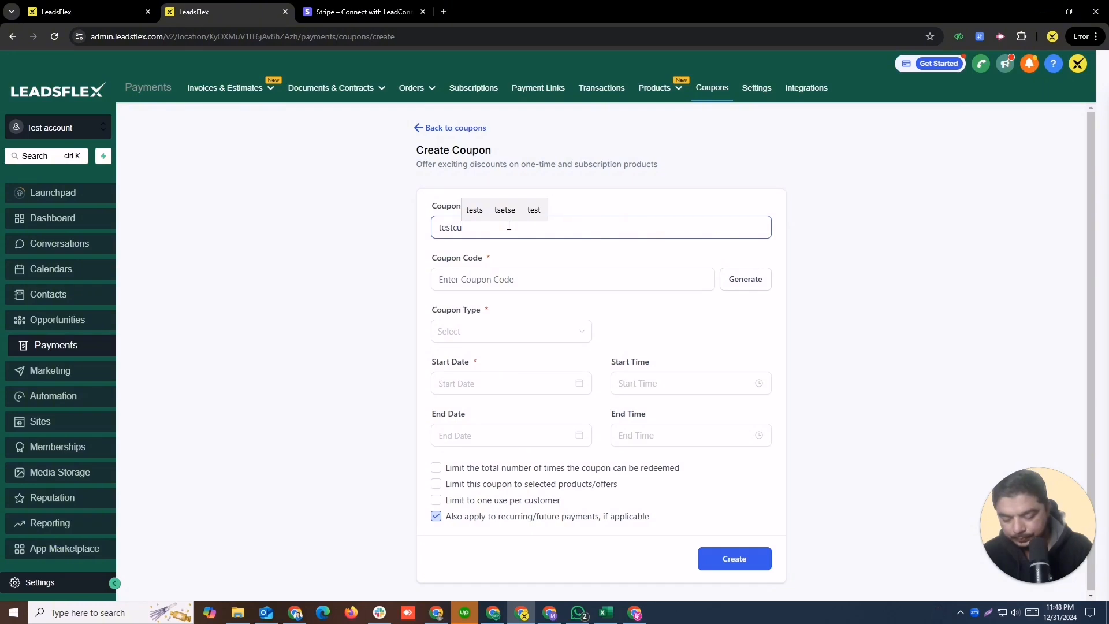
{"action": "key", "text": "BackSpace"}
{"action": "type", "text": "oup"}
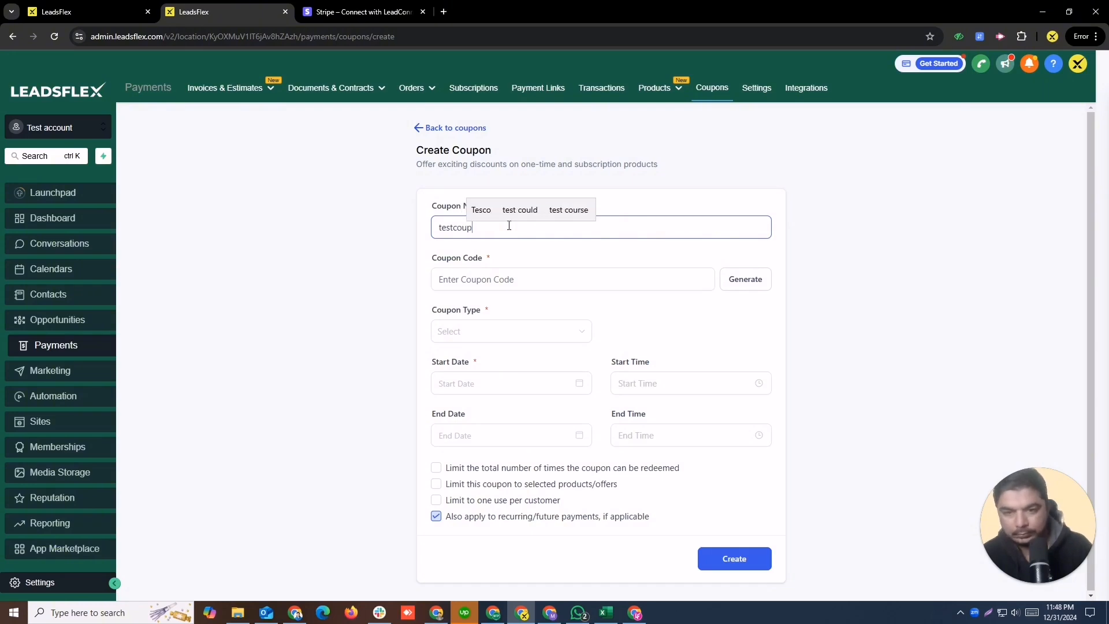
{"action": "type", "text": "mn"}
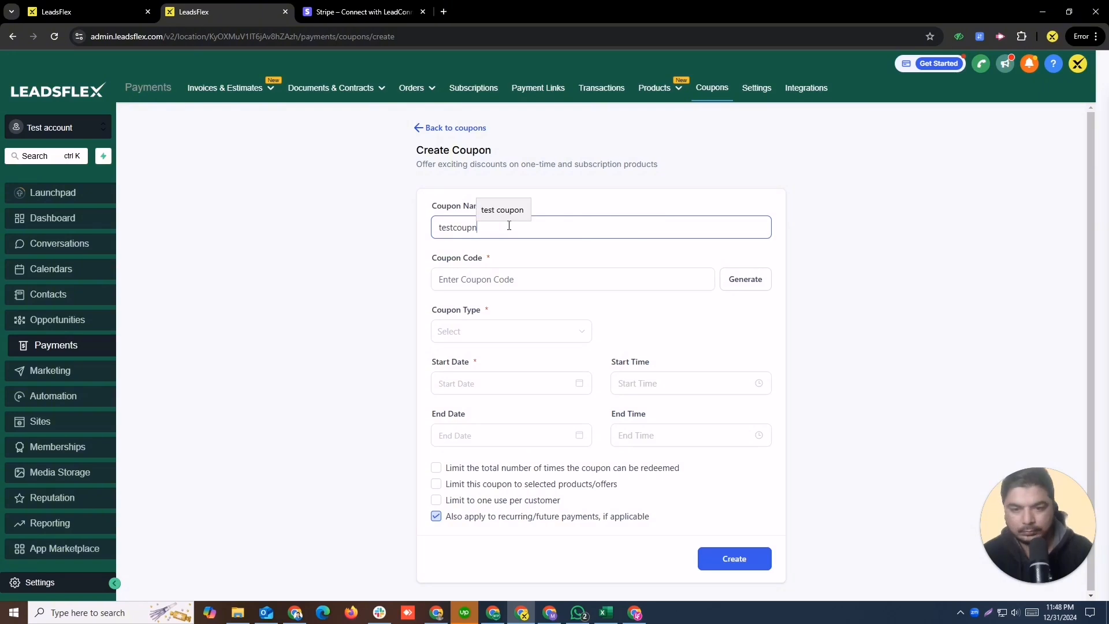
Step: Enter the coupon code "test" and make it a percentage coupon with a 20% discount
{"action": "left_click", "coordinate": [473, 281]}
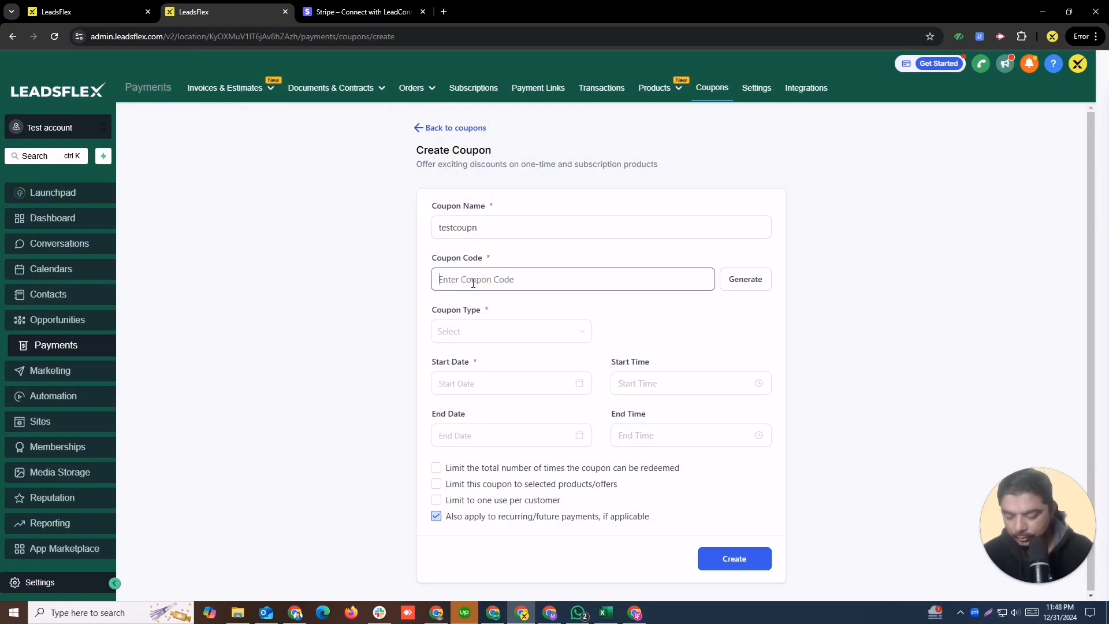
{"action": "type", "text": "test"}
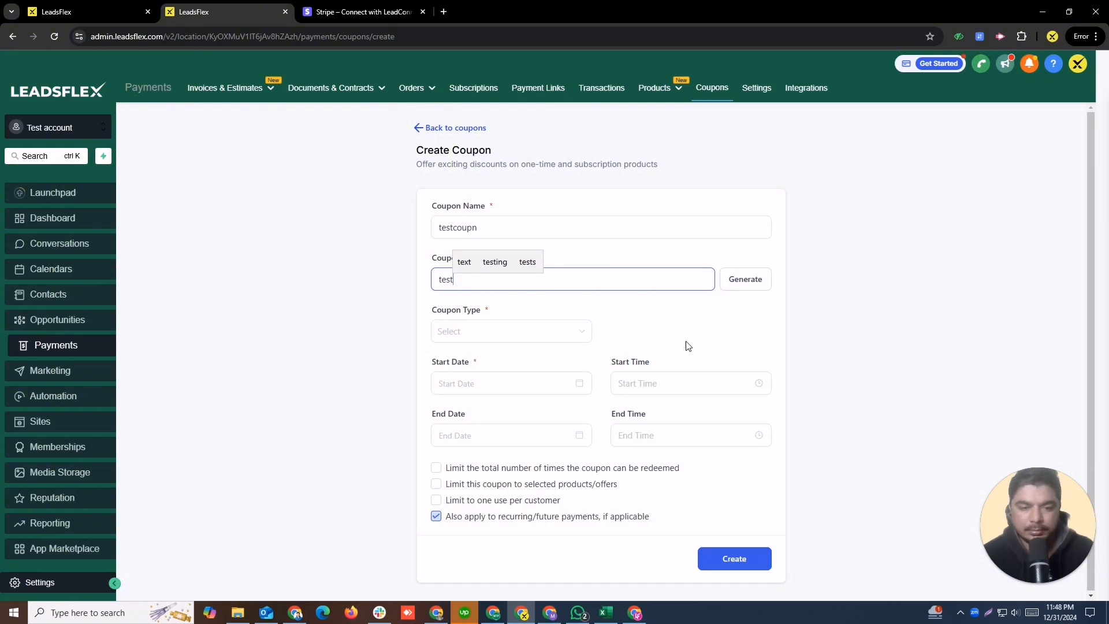
{"action": "left_click", "coordinate": [511, 334]}
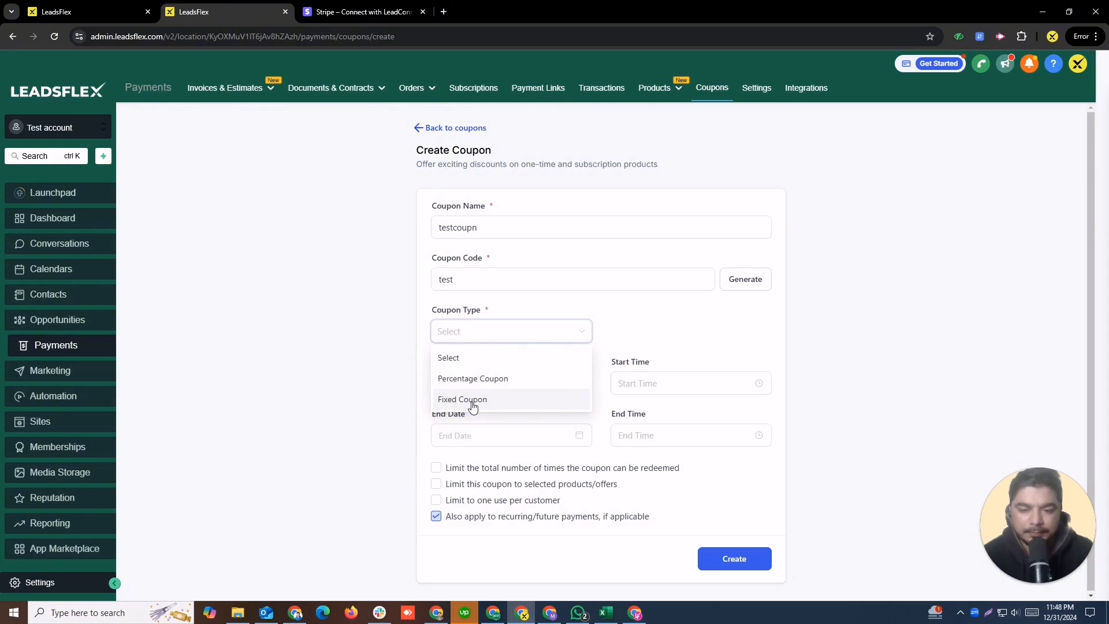
{"action": "left_click", "coordinate": [462, 384]}
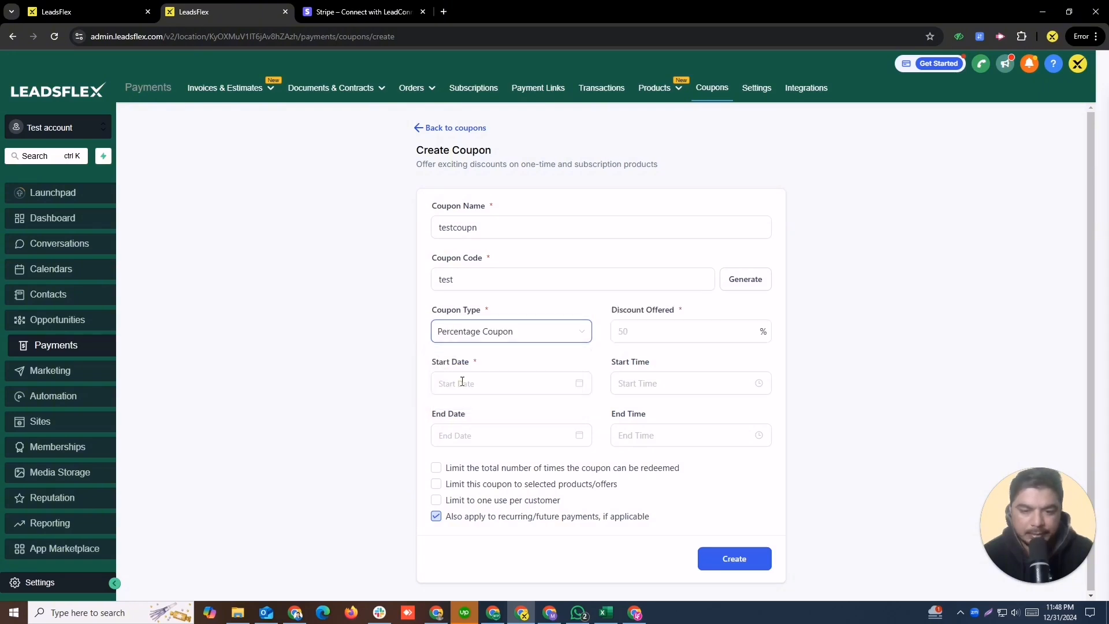
{"action": "left_click", "coordinate": [647, 325]}
{"action": "type", "text": "20"}
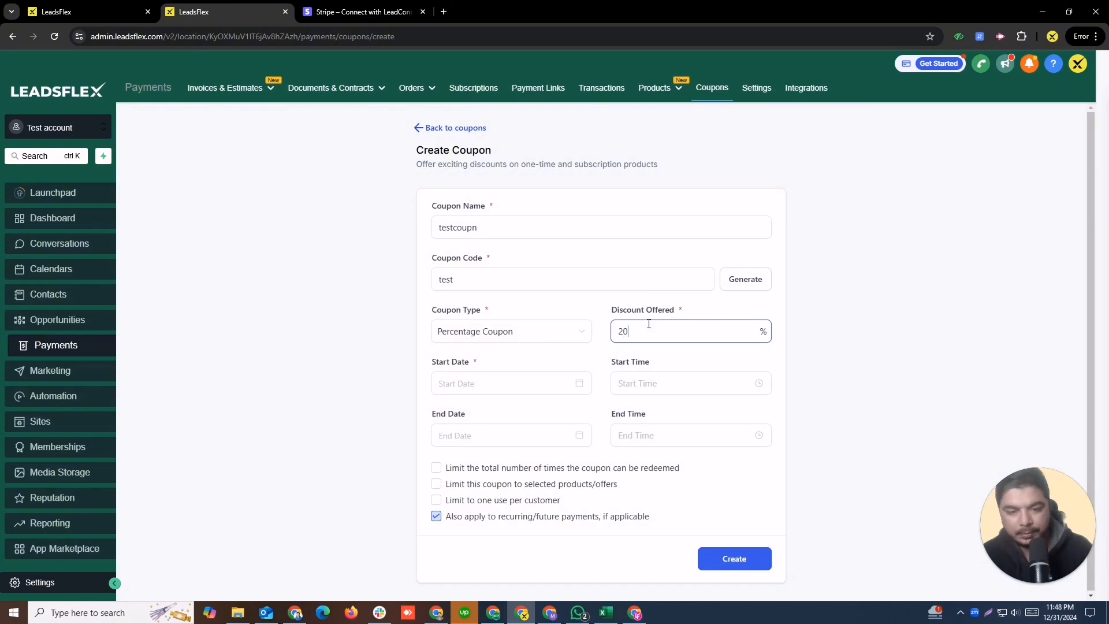
{"action": "left_click_drag", "start_coordinate": [1091, 255], "coordinate": [1092, 293]}
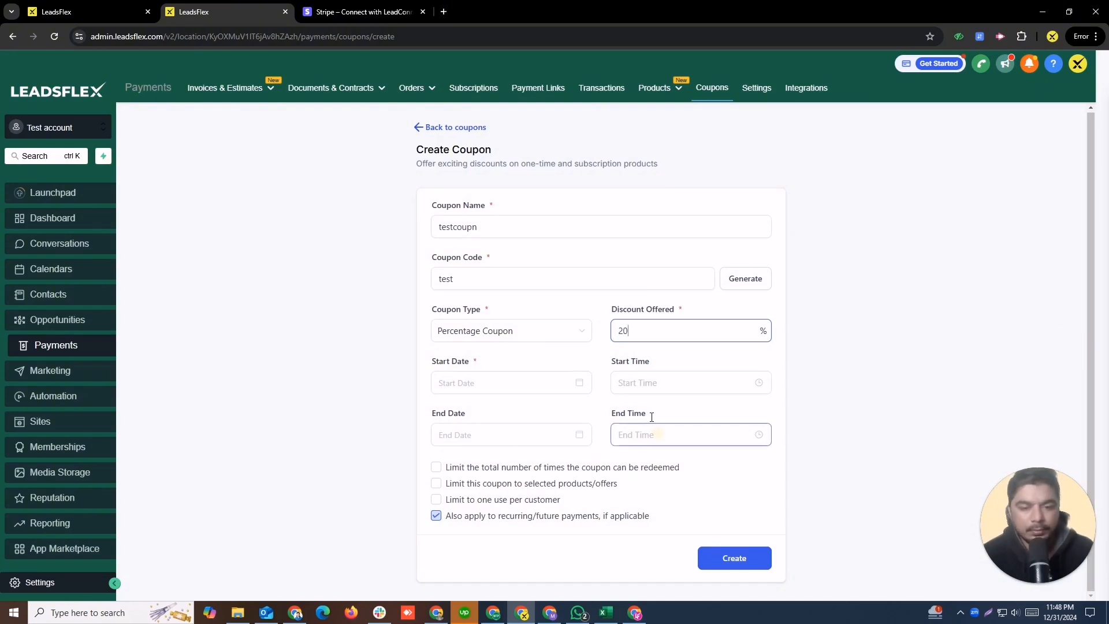
{"action": "left_click", "coordinate": [820, 404]}
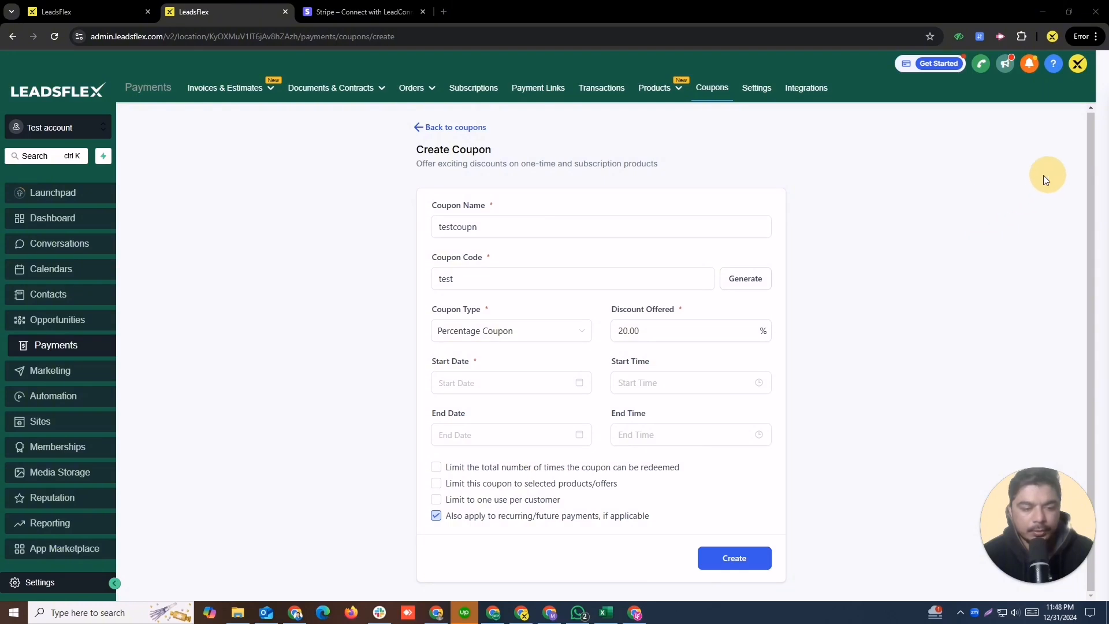
Step: Set the coupon to start on December 31, 2024 at 11:01 PM
{"action": "left_click", "coordinate": [568, 383]}
{"action": "left_click", "coordinate": [493, 539]}
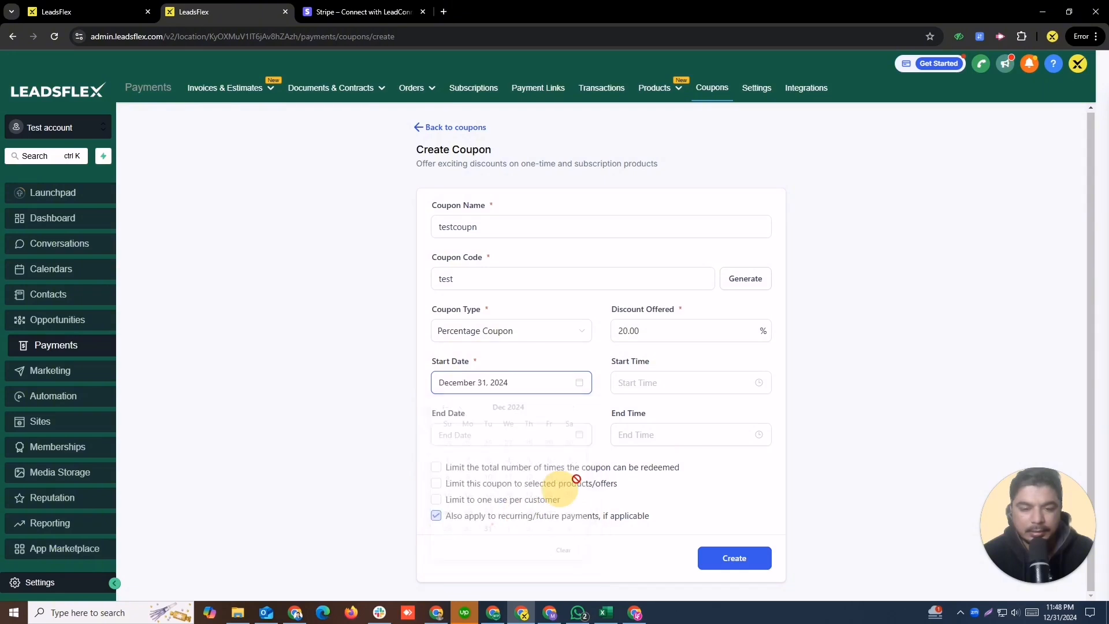
{"action": "left_click", "coordinate": [712, 381]}
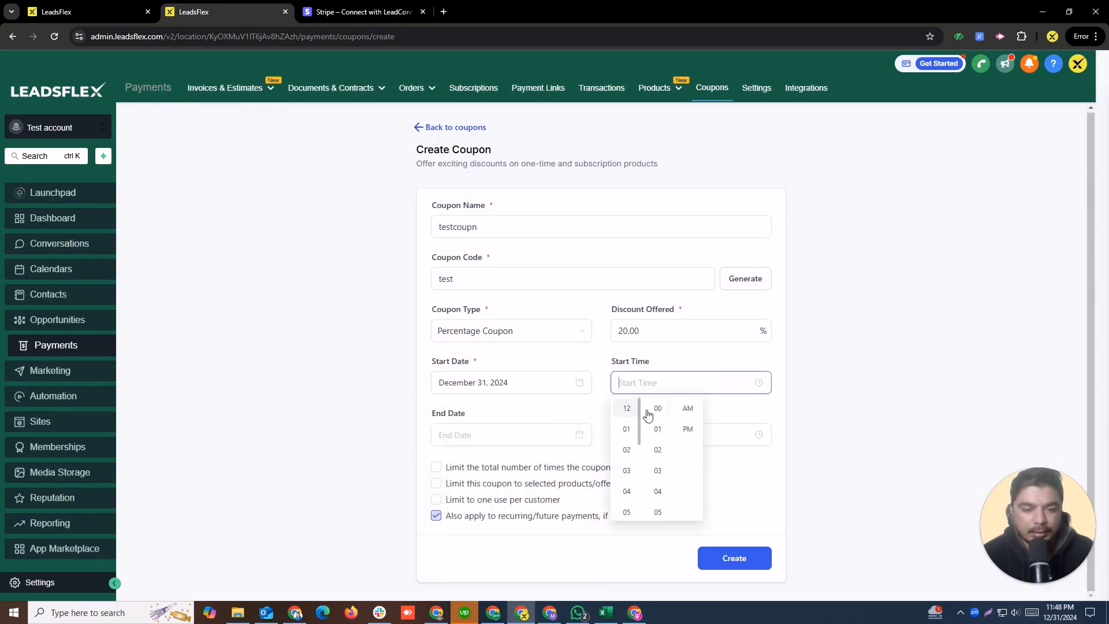
{"action": "left_click", "coordinate": [658, 431]}
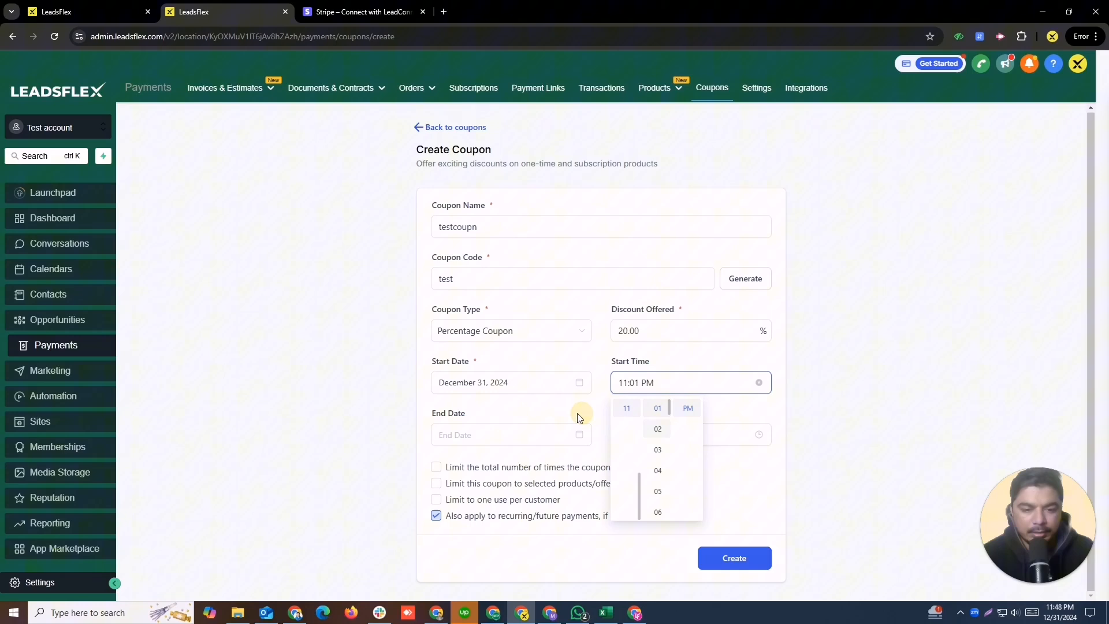
Step: Set the coupon to end on December 31, 2024 at 12:00 PM
{"action": "left_click", "coordinate": [516, 436]}
{"action": "left_click", "coordinate": [493, 386]}
{"action": "left_click", "coordinate": [668, 439]}
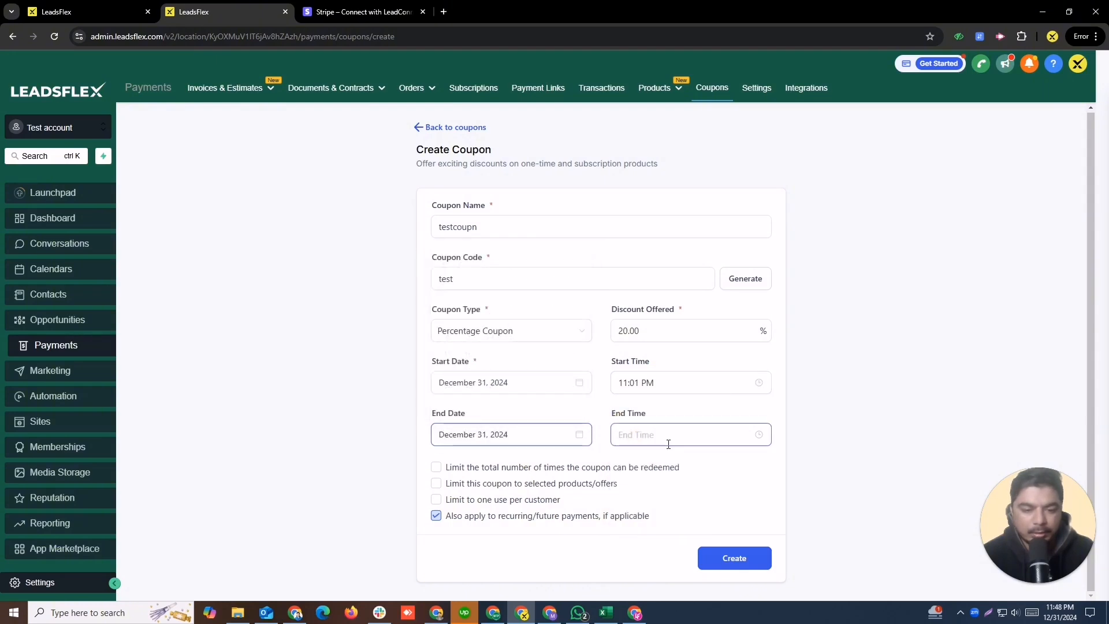
{"action": "left_click", "coordinate": [626, 460]}
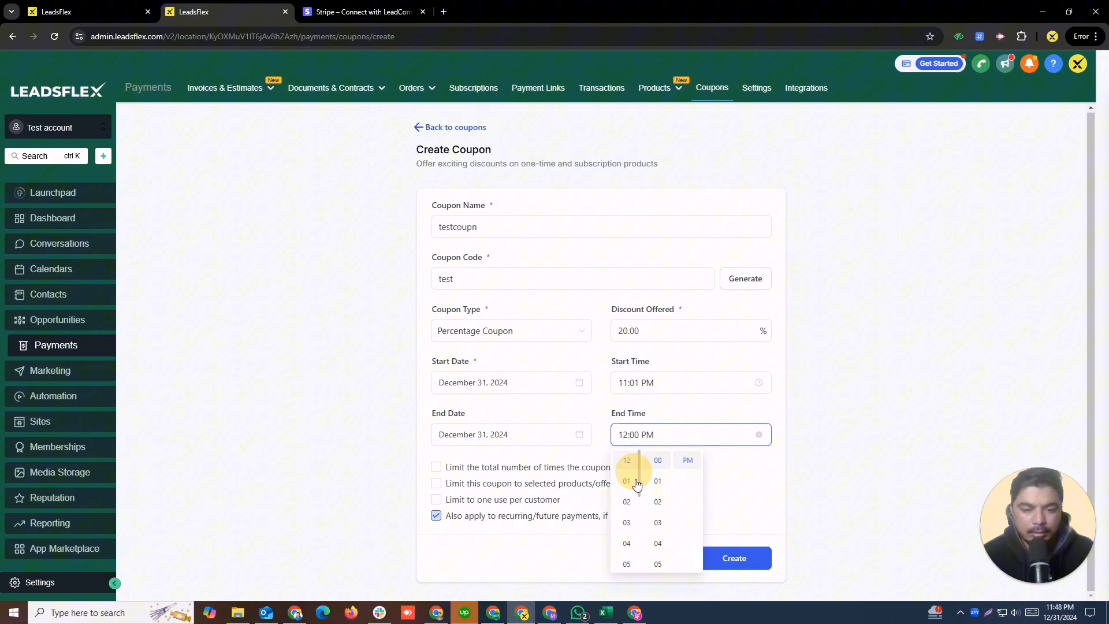
{"action": "left_click", "coordinate": [437, 468]}
{"action": "left_click", "coordinate": [508, 490]}
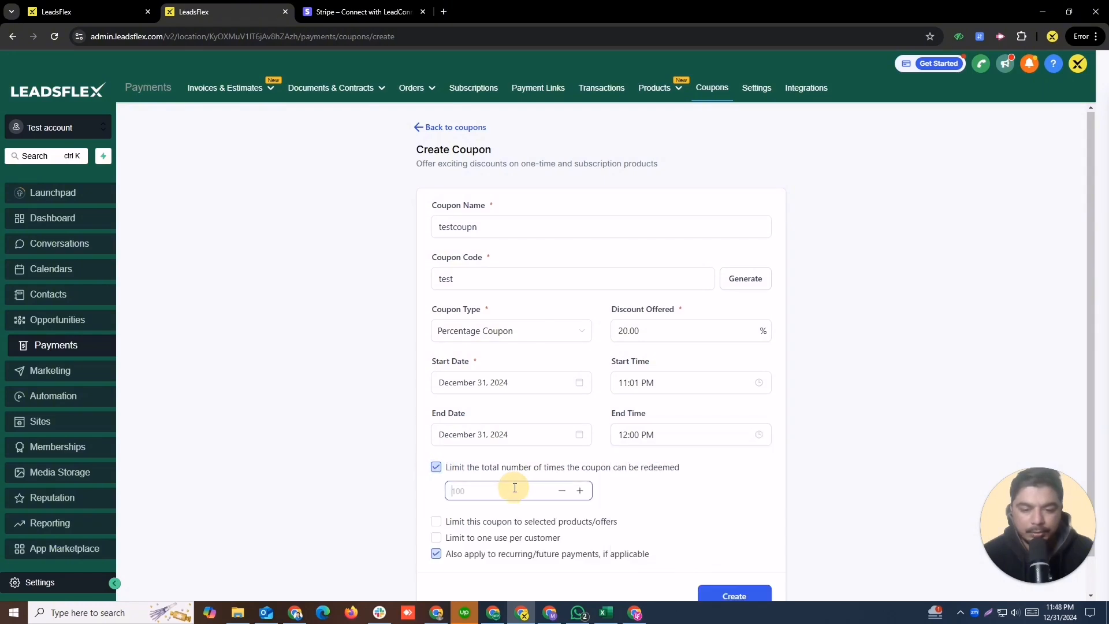
{"action": "left_click", "coordinate": [436, 466]}
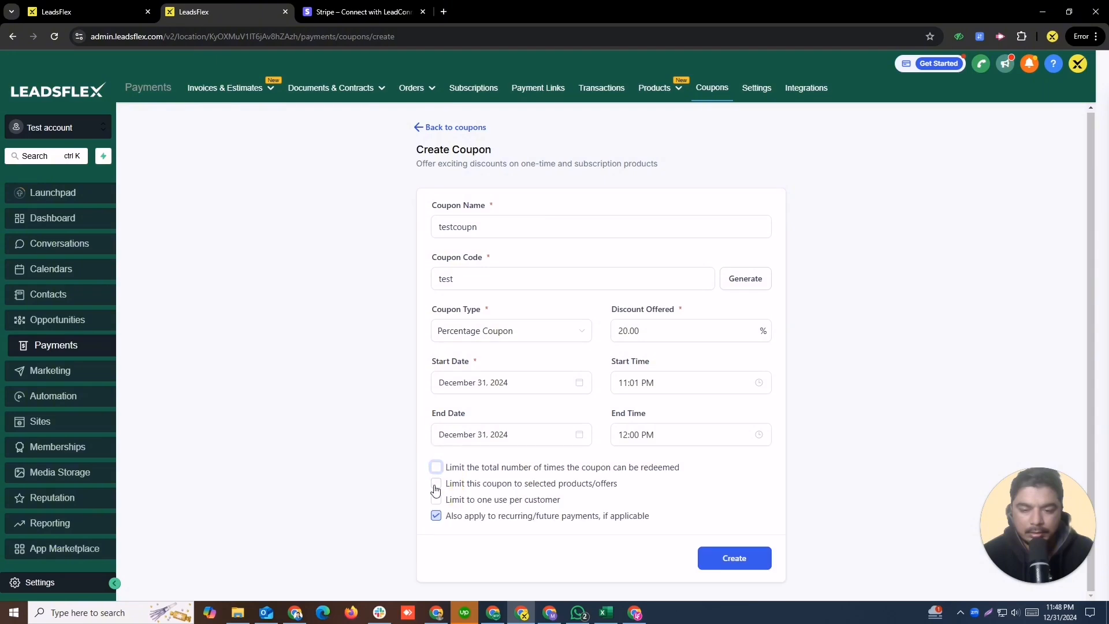
Step: Try to create the coupon, first as filled in and again with the end time set to 12:02 PM
{"action": "left_click", "coordinate": [728, 559]}
{"action": "left_click", "coordinate": [684, 430]}
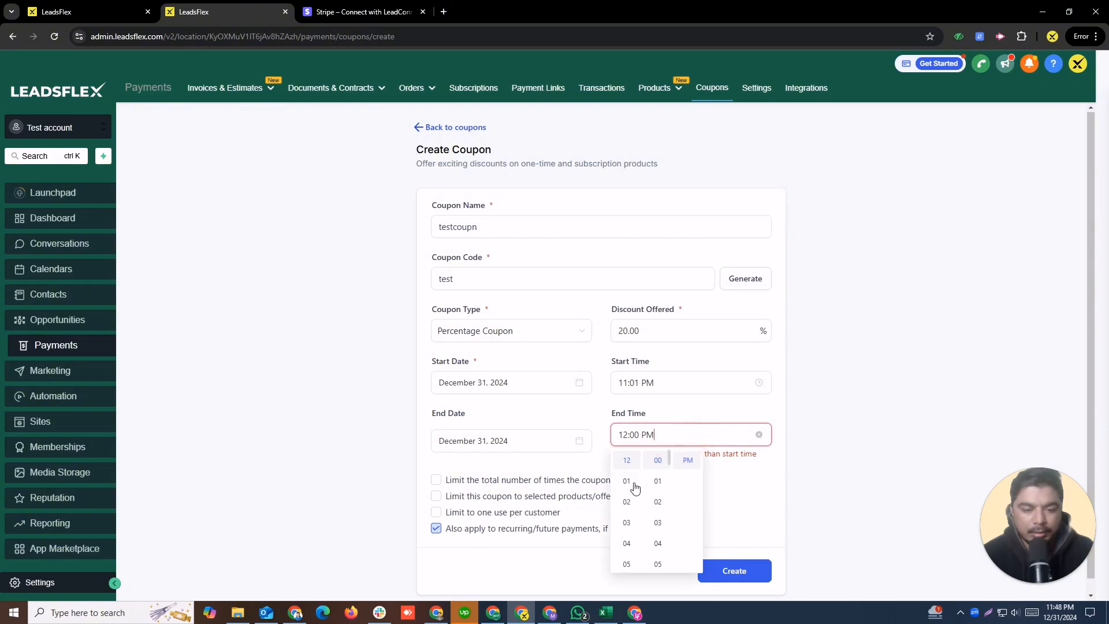
{"action": "left_click", "coordinate": [657, 502]}
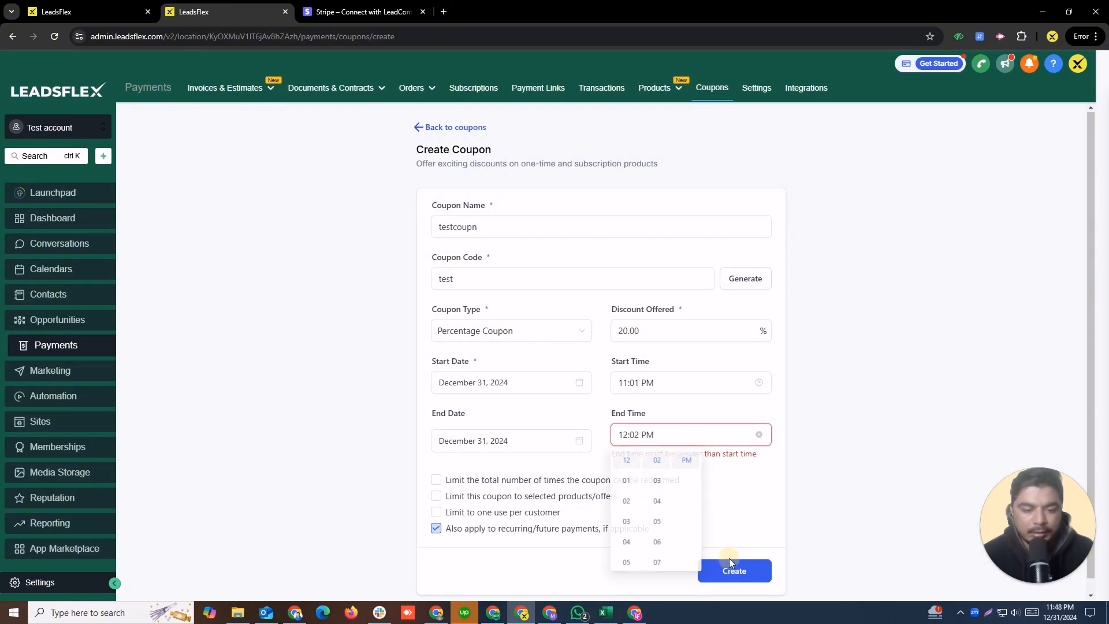
{"action": "left_click", "coordinate": [728, 559]}
Step: Set the coupon's end to January 1, 2025 at 12:06 PM and create the coupon
{"action": "left_click", "coordinate": [673, 434]}
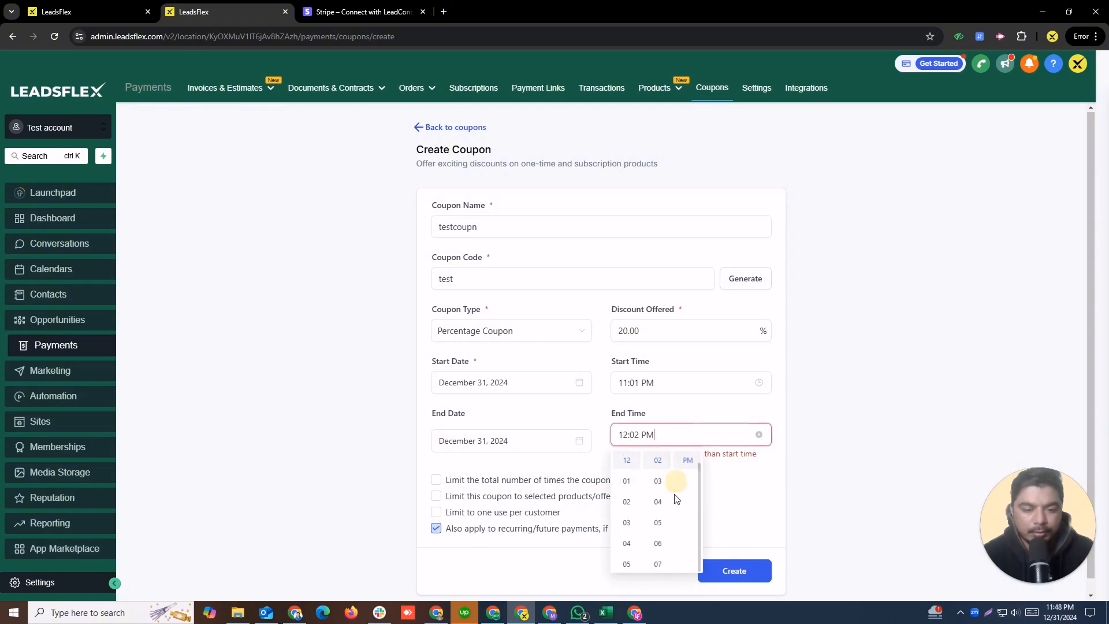
{"action": "left_click", "coordinate": [657, 543]}
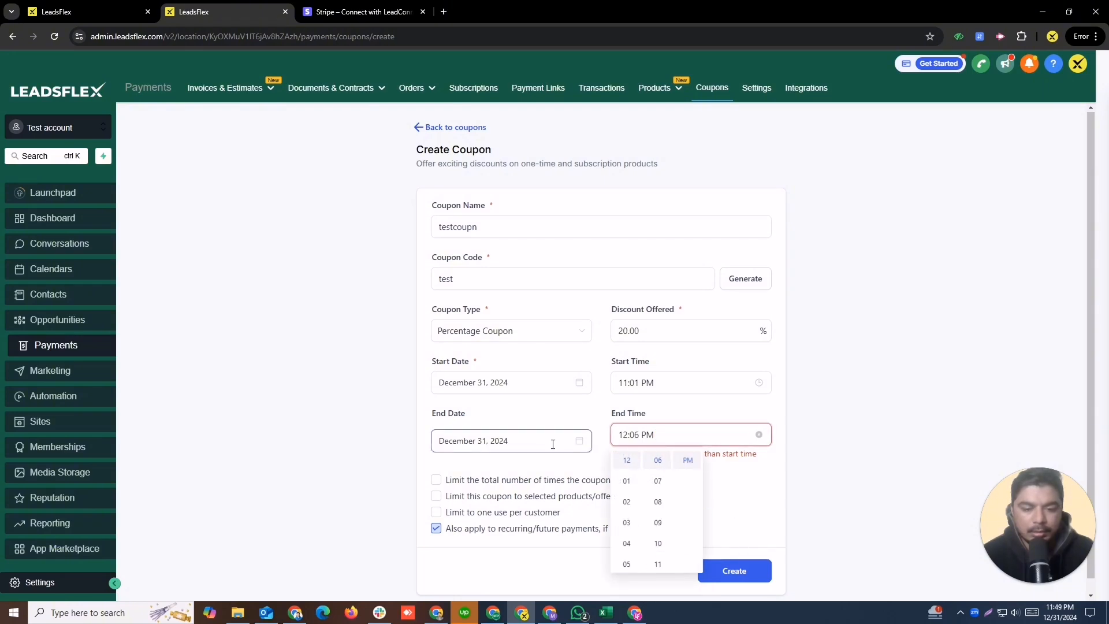
{"action": "left_click", "coordinate": [581, 439]}
{"action": "left_click", "coordinate": [517, 389]}
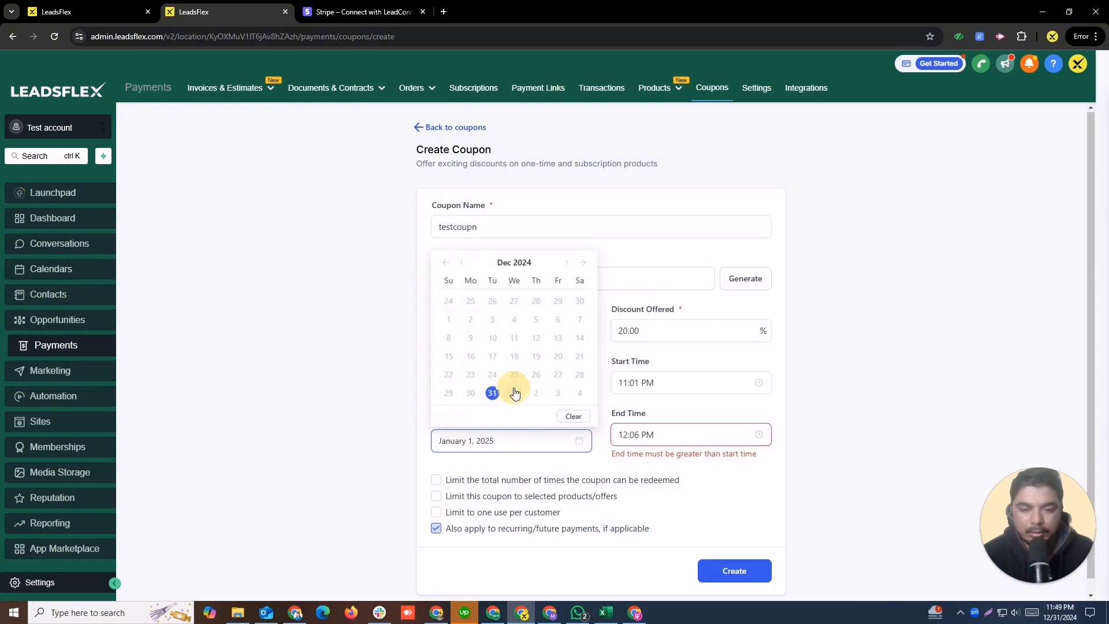
{"action": "left_click", "coordinate": [715, 570]}
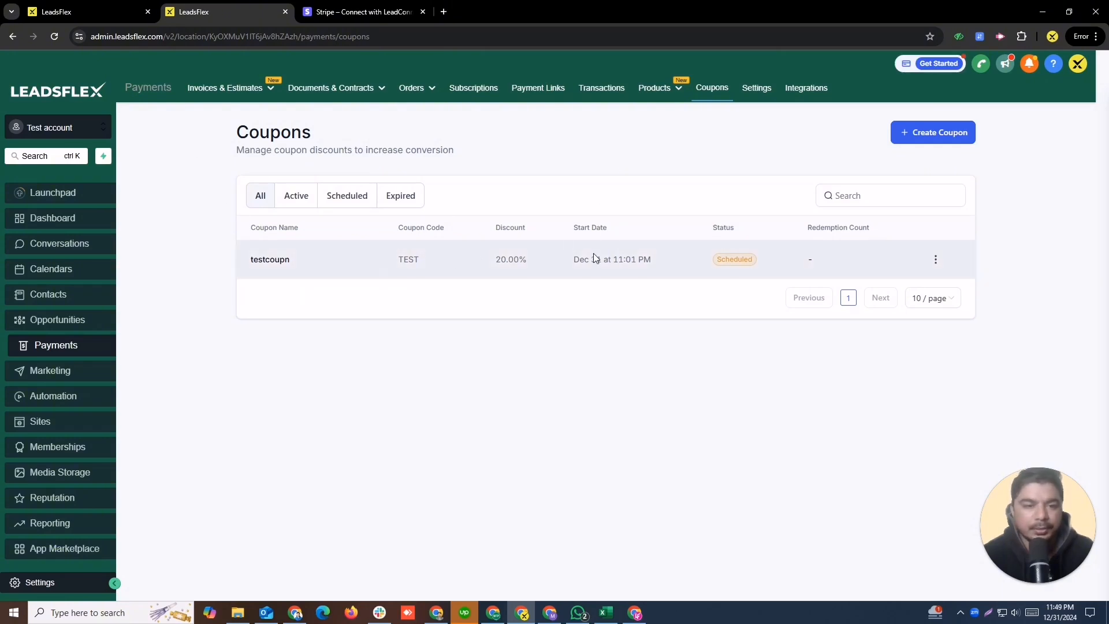
Step: Filter the coupons list to active ones and return to showing all coupons
{"action": "left_click", "coordinate": [293, 194]}
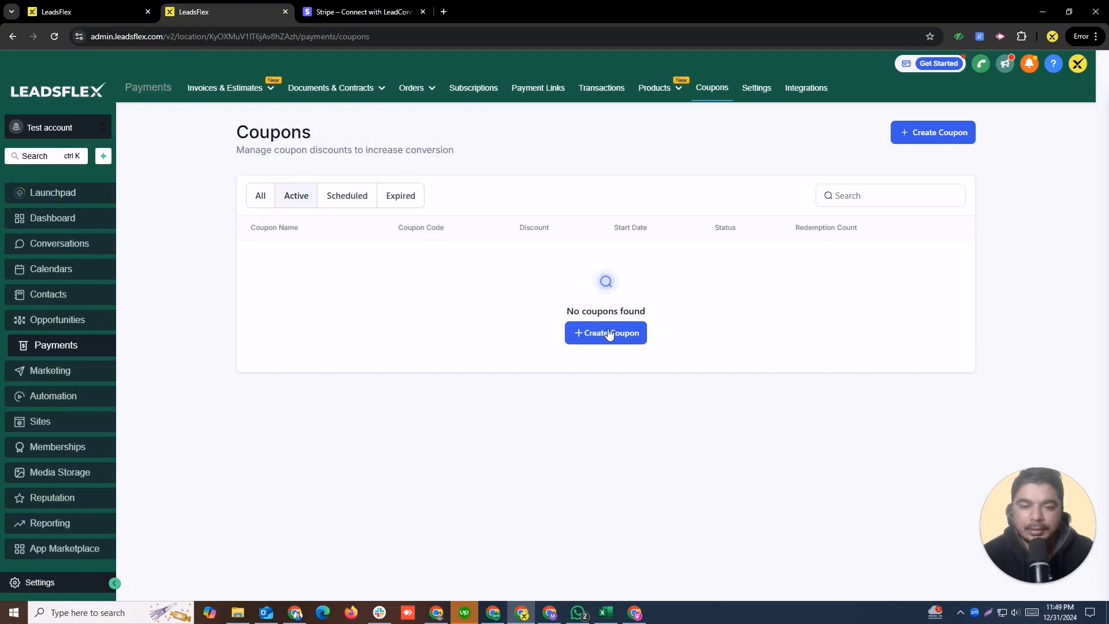
{"action": "left_click", "coordinate": [260, 195]}
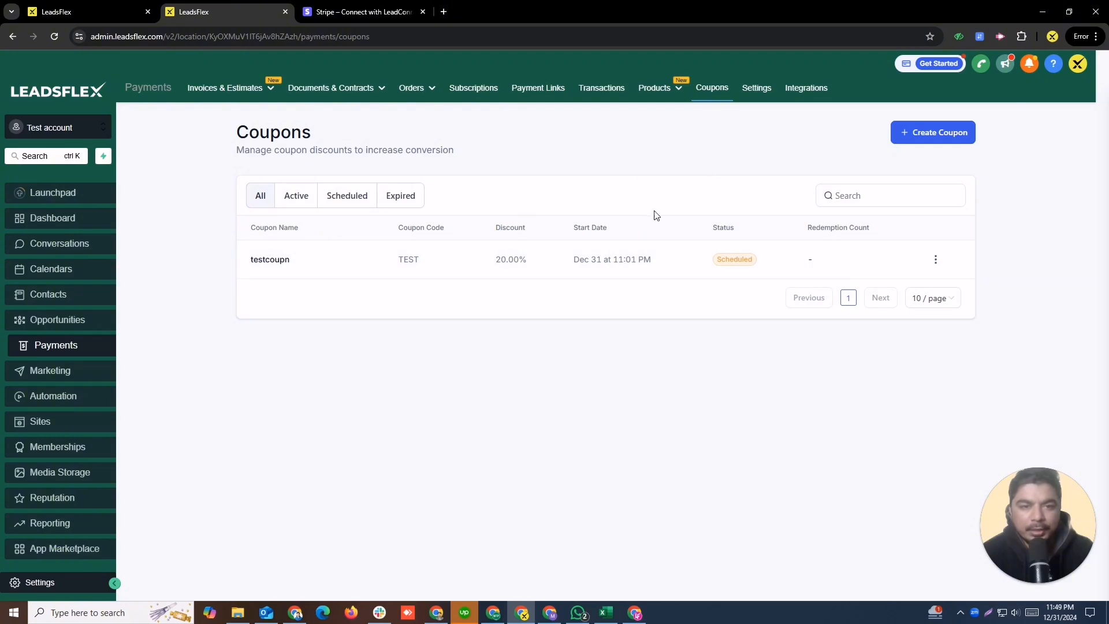
Step: Look through the payment settings for receipts, taxes and notifications, including the abandoned cart email template
{"action": "left_click", "coordinate": [757, 89]}
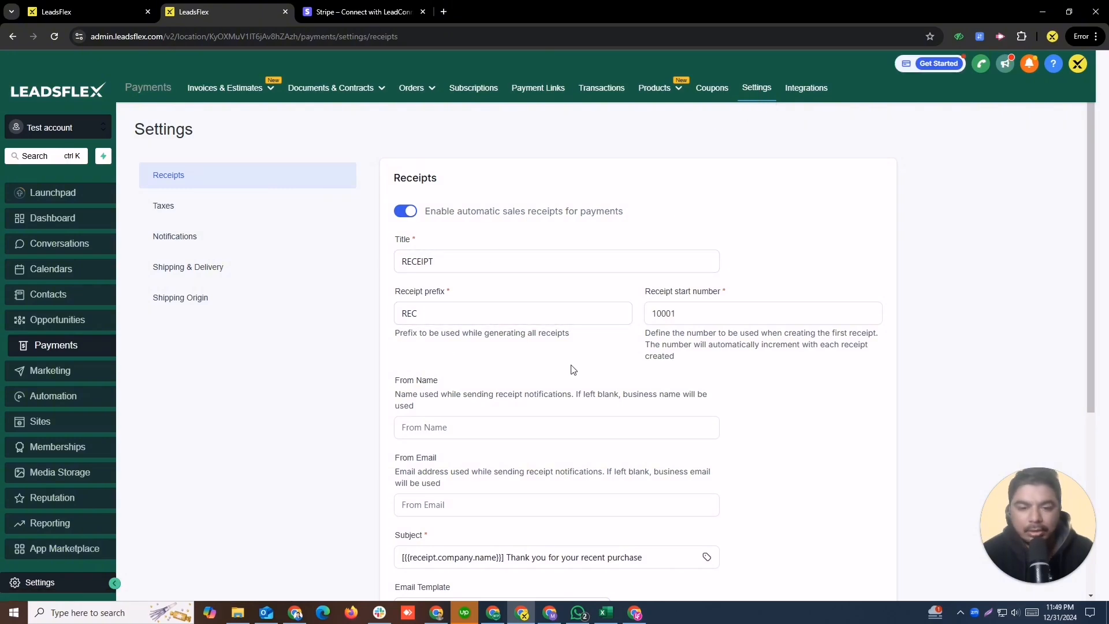
{"action": "scroll", "coordinate": [583, 390], "scroll_direction": "down", "scroll_amount": 5}
{"action": "scroll", "coordinate": [589, 404], "scroll_direction": "up", "scroll_amount": 5}
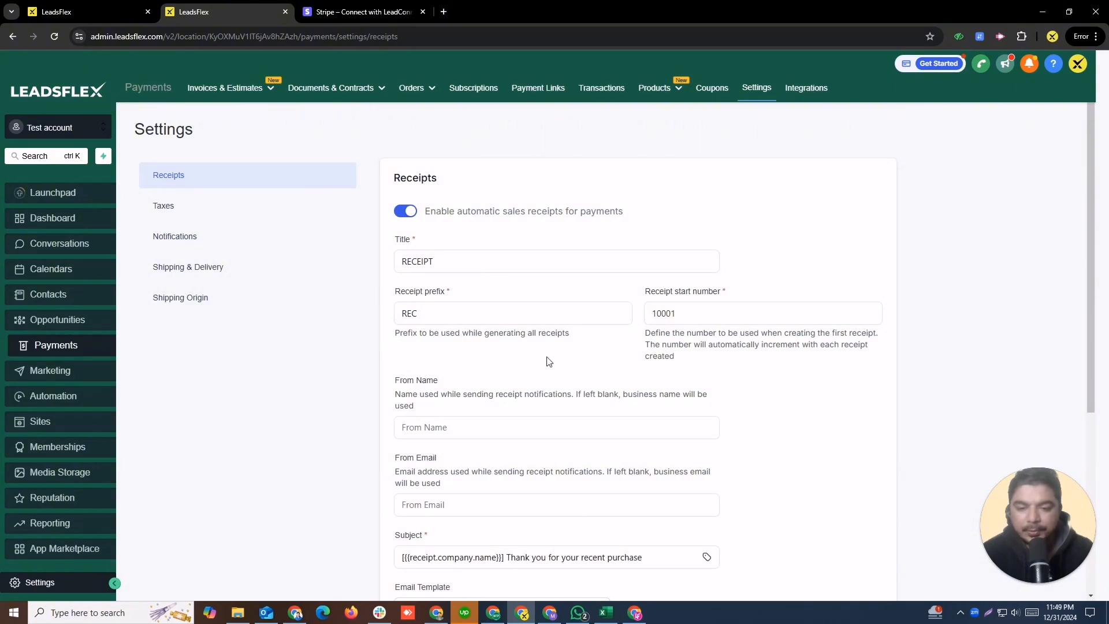
{"action": "left_click", "coordinate": [190, 211]}
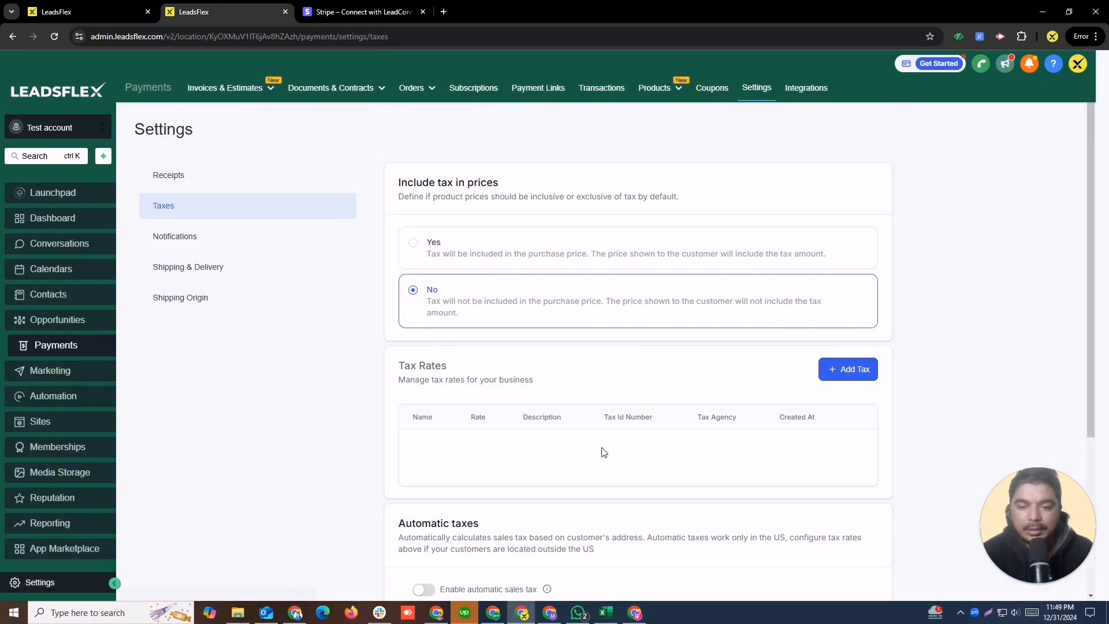
{"action": "left_click", "coordinate": [175, 237]}
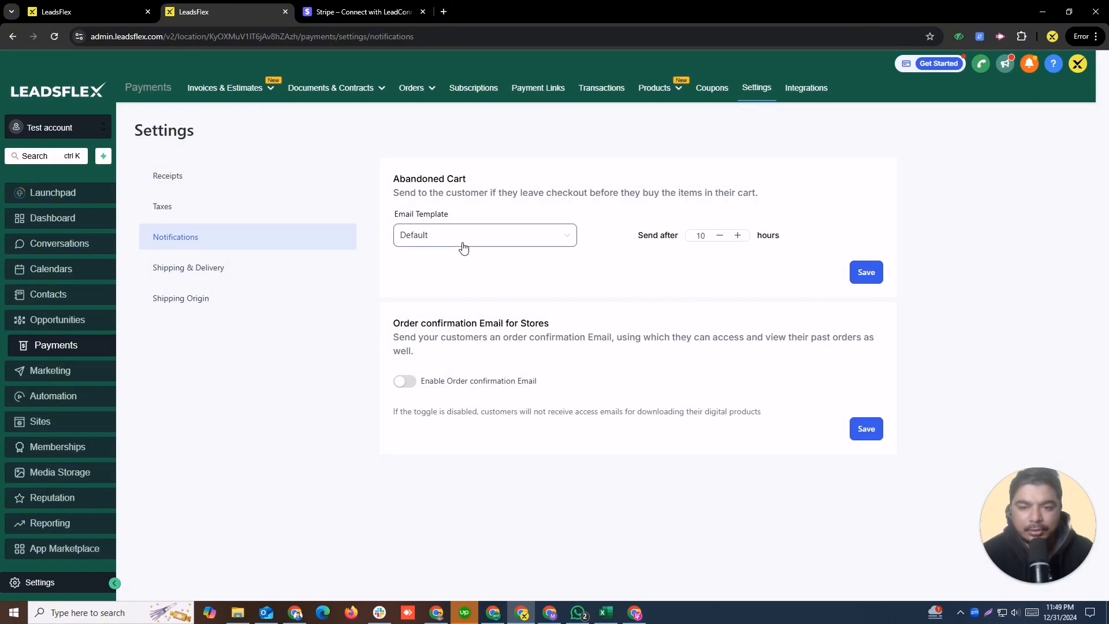
{"action": "left_click", "coordinate": [460, 243]}
Step: Look over the shipping zones and the shipping origin form in the payment settings
{"action": "left_click", "coordinate": [203, 272]}
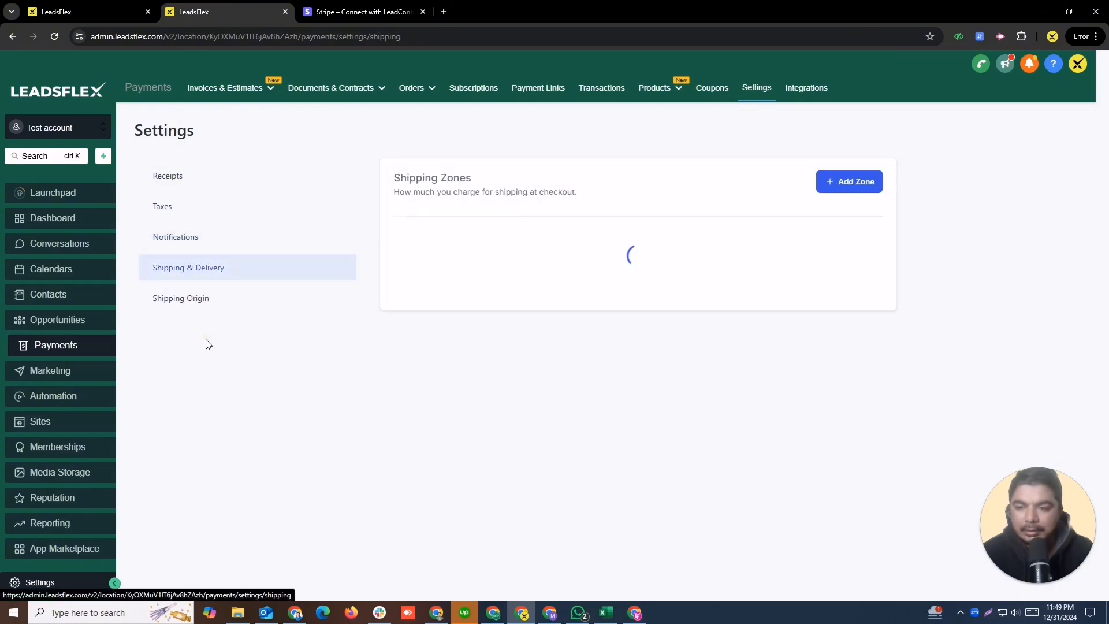
{"action": "left_click", "coordinate": [174, 303]}
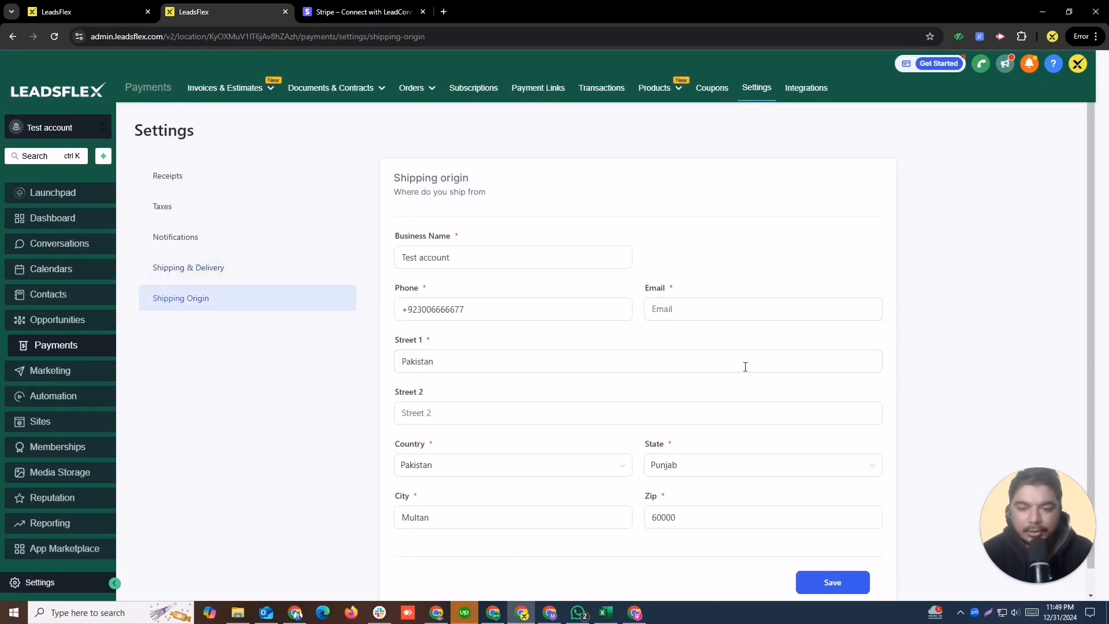
{"action": "scroll", "coordinate": [617, 396], "scroll_direction": "down", "scroll_amount": 2}
{"action": "scroll", "coordinate": [616, 396], "scroll_direction": "up", "scroll_amount": 2}
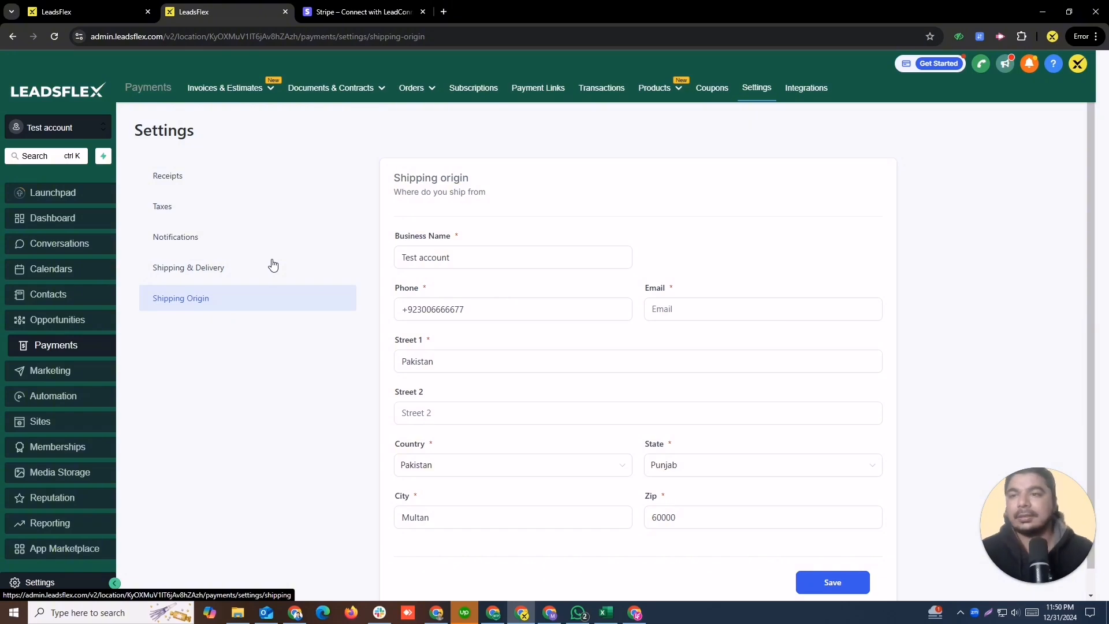
Step: Open the leadsflex.com website in a new browser tab
{"action": "left_click", "coordinate": [81, 12]}
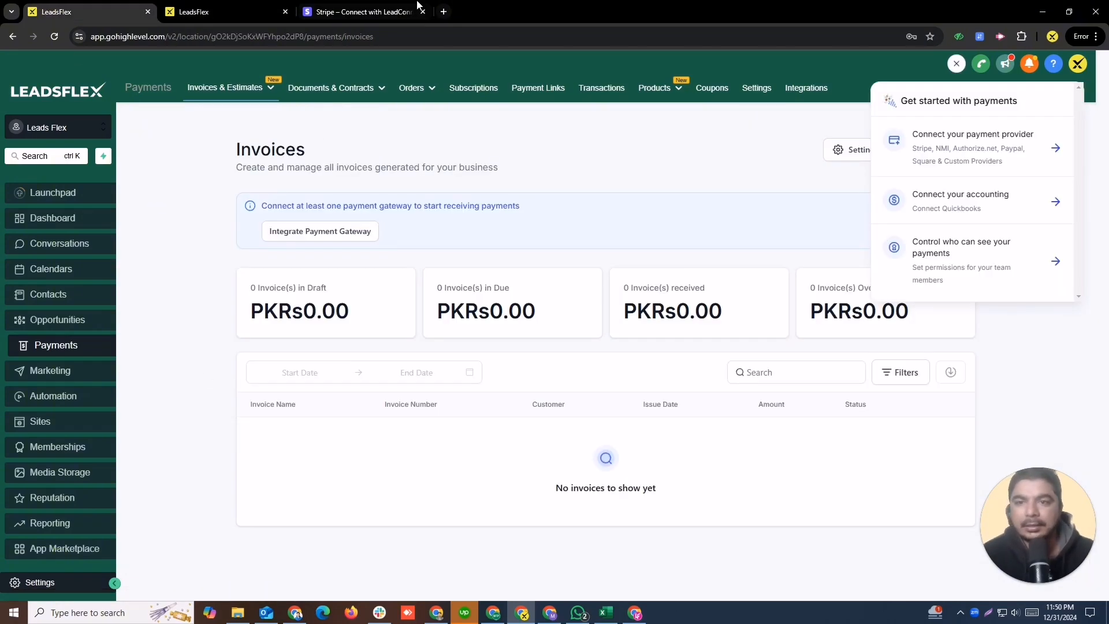
{"action": "left_click", "coordinate": [443, 11]}
{"action": "left_click", "coordinate": [438, 33]}
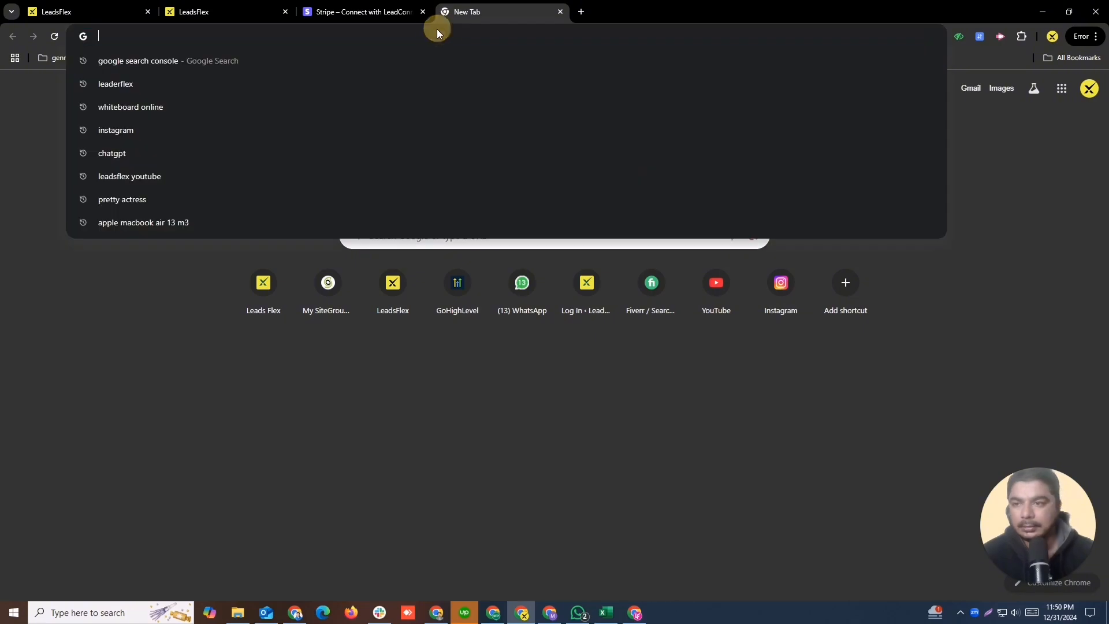
{"action": "type", "text": "lead"}
{"action": "key", "text": "Return"}
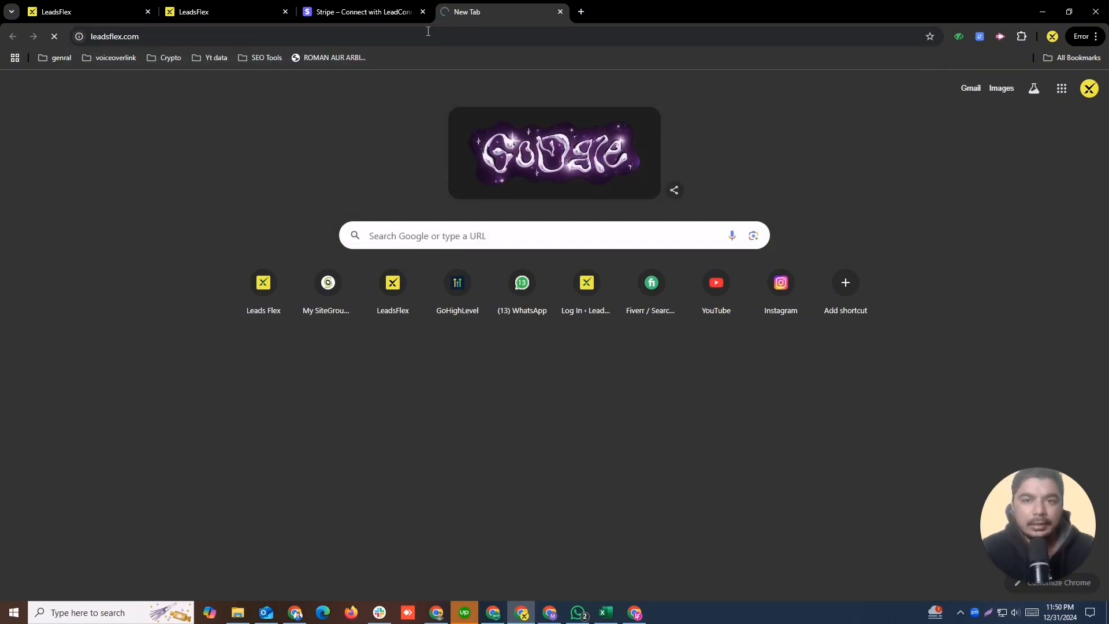